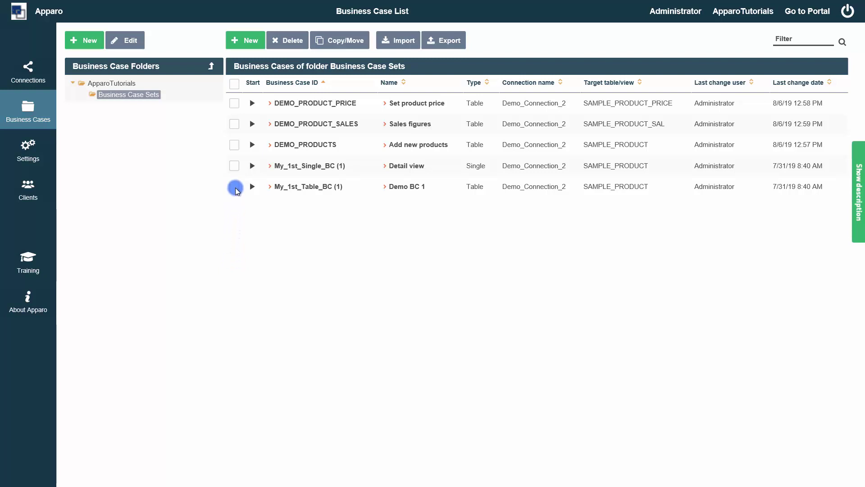
Start a new Set Business Case and list only the current folder's Business Cases, without their folder paths.
click(234, 186)
click(234, 166)
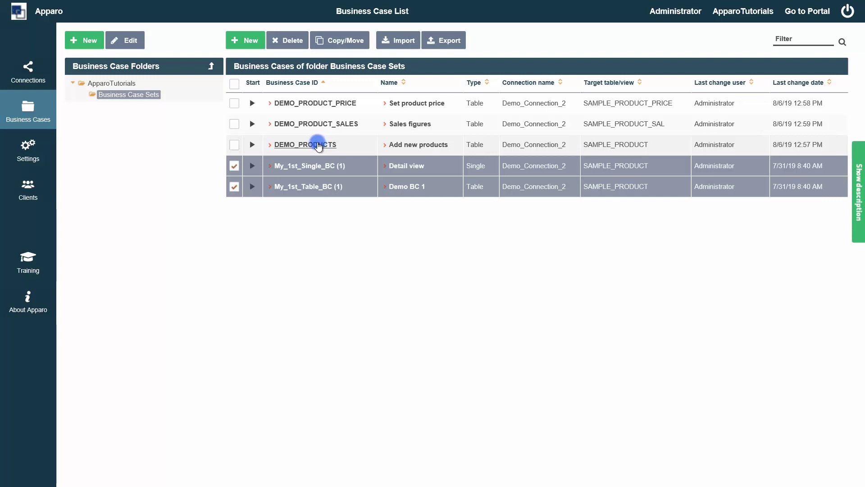
click(247, 45)
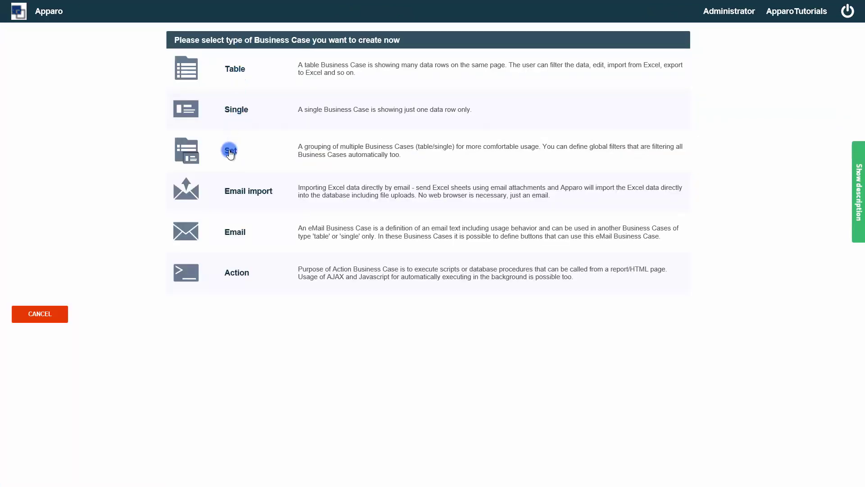
click(229, 151)
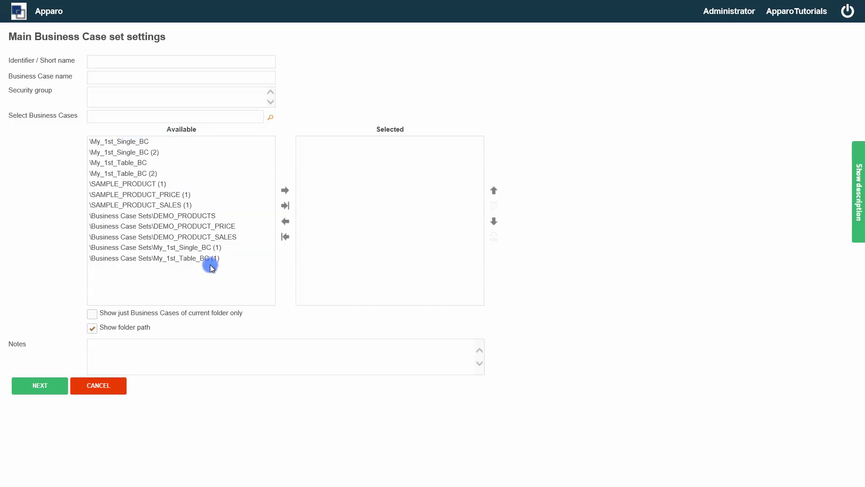
click(91, 314)
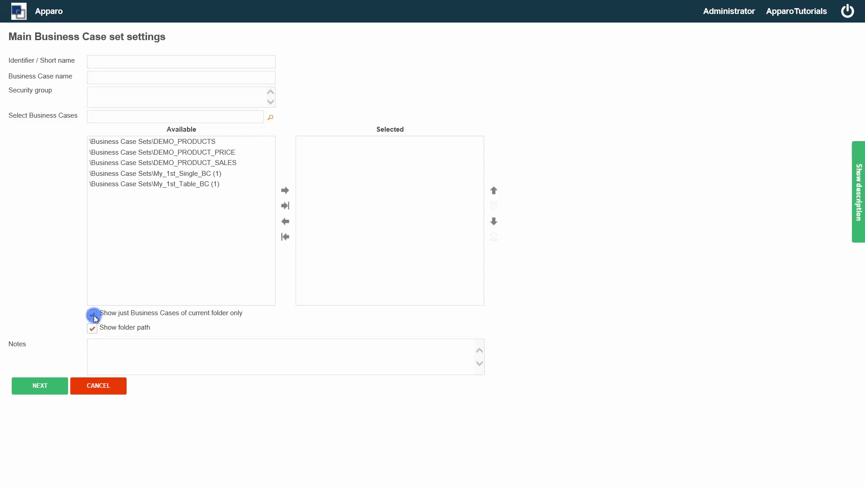
click(94, 328)
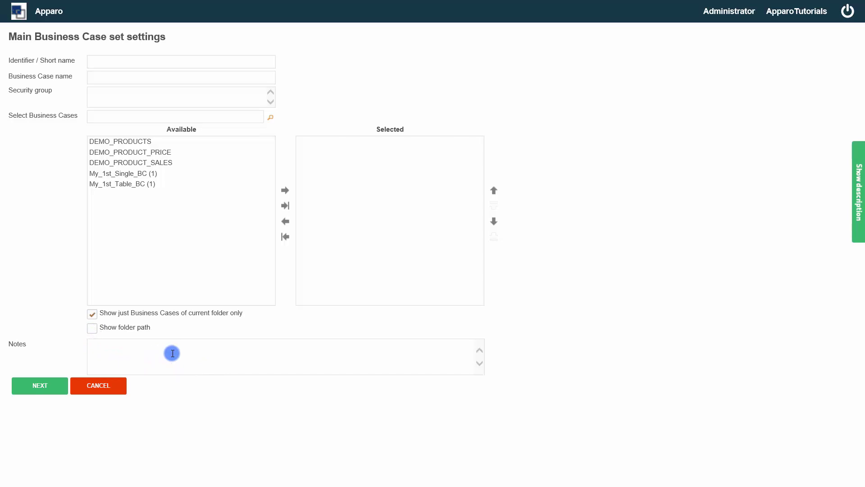
Enter My_1st_BC_SET as the set's identifier and Managing products as its Business Case name.
click(117, 66)
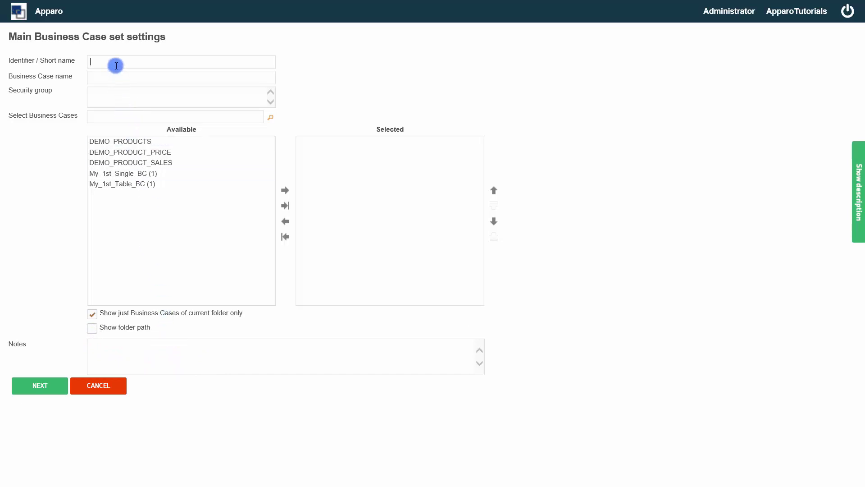
text(My_1st_BC_SET)
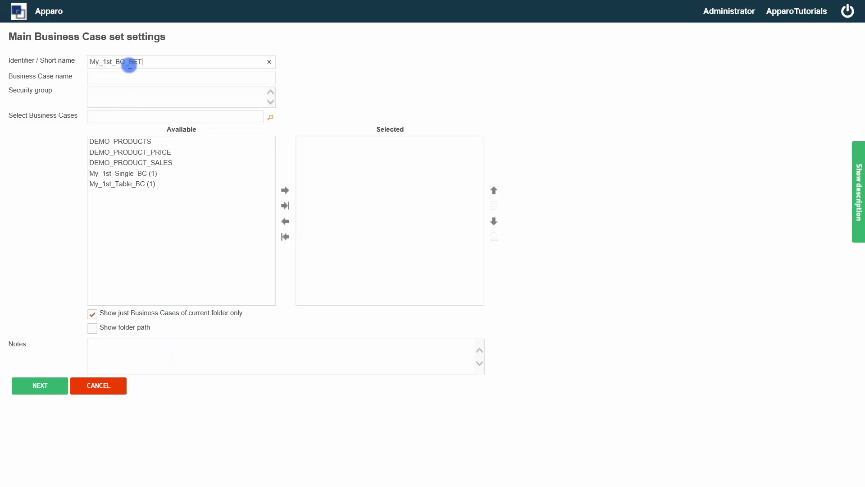
click(144, 74)
text(Manag)
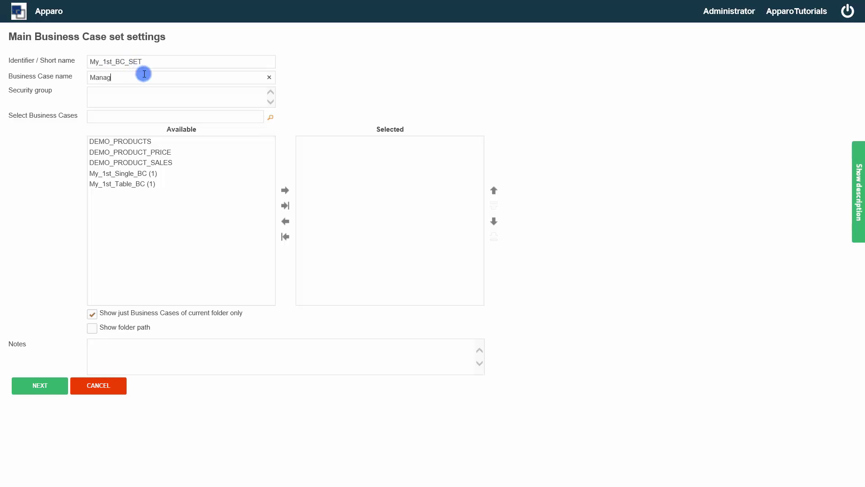
text(ing products)
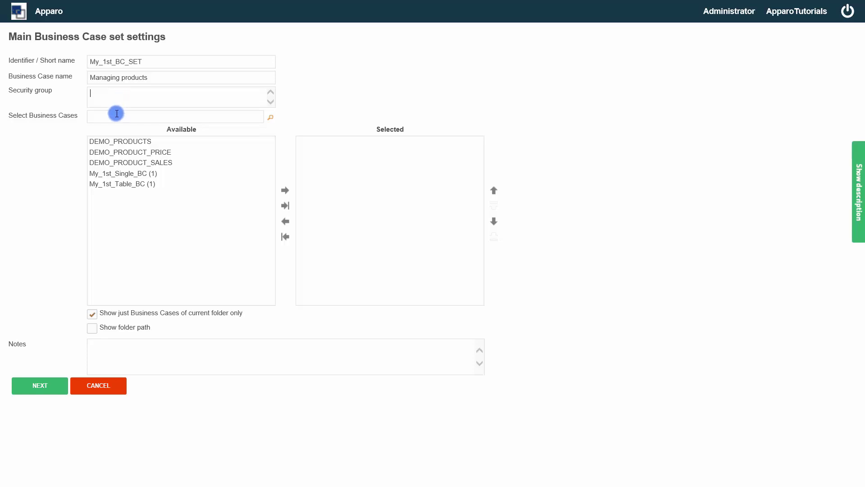
Add My_1st_Table_BC (1), My_1st_Single_BC (1) and all remaining DEMO Business Cases to the set's selection.
text(D)
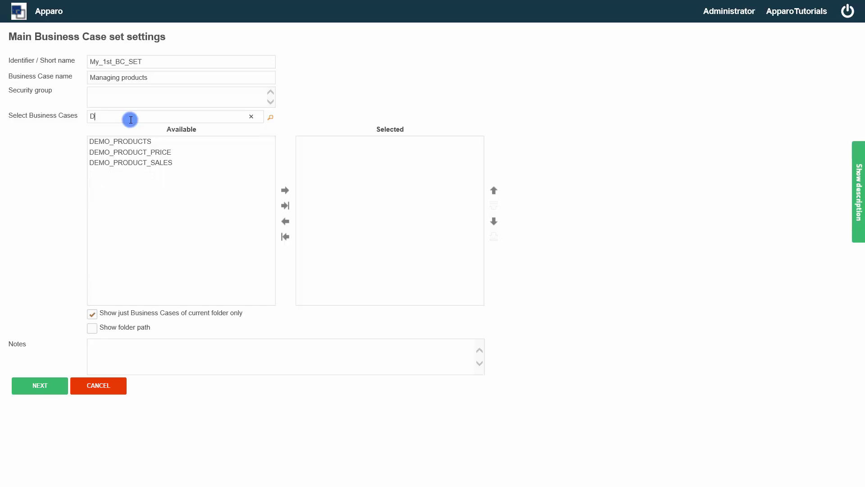
key(BackSpace)
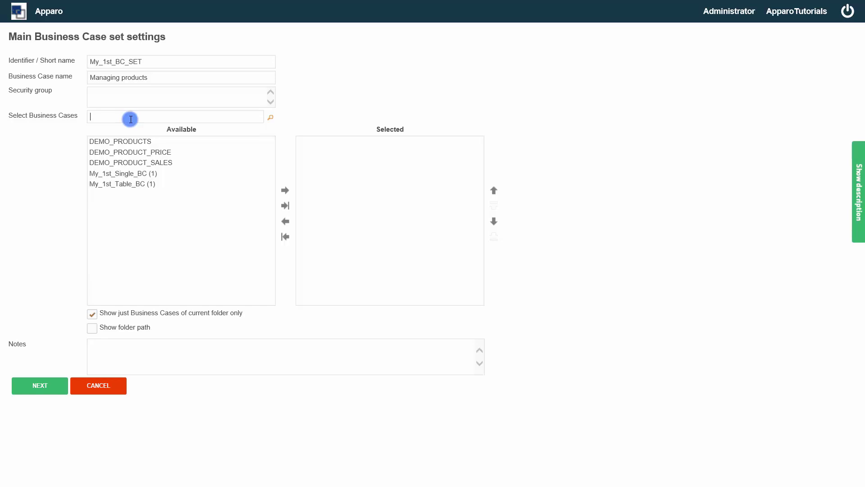
click(135, 152)
click(128, 184)
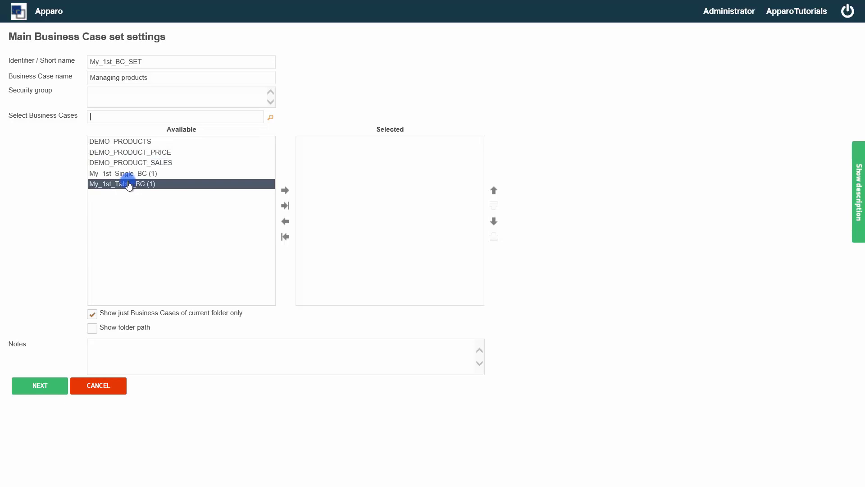
double_click(126, 184)
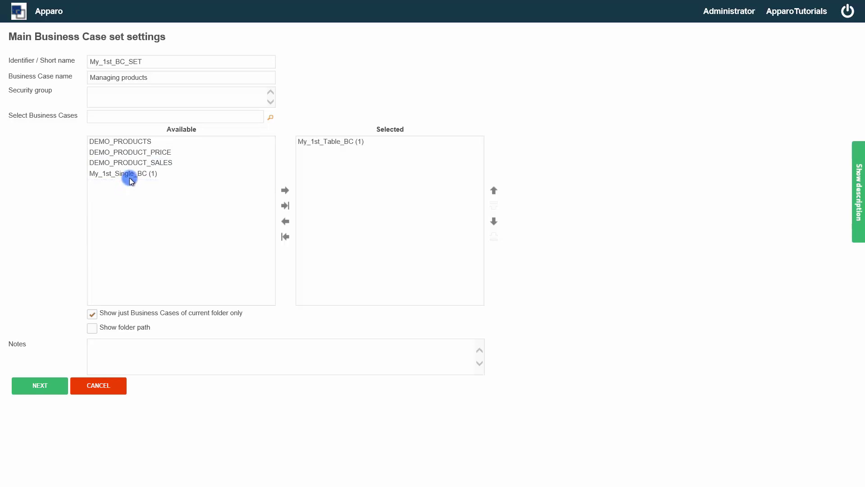
drag(129, 174, 340, 164)
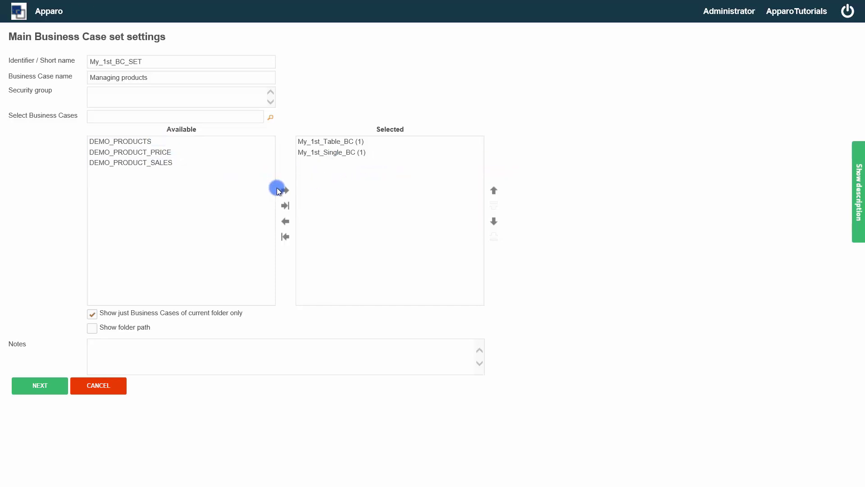
click(285, 205)
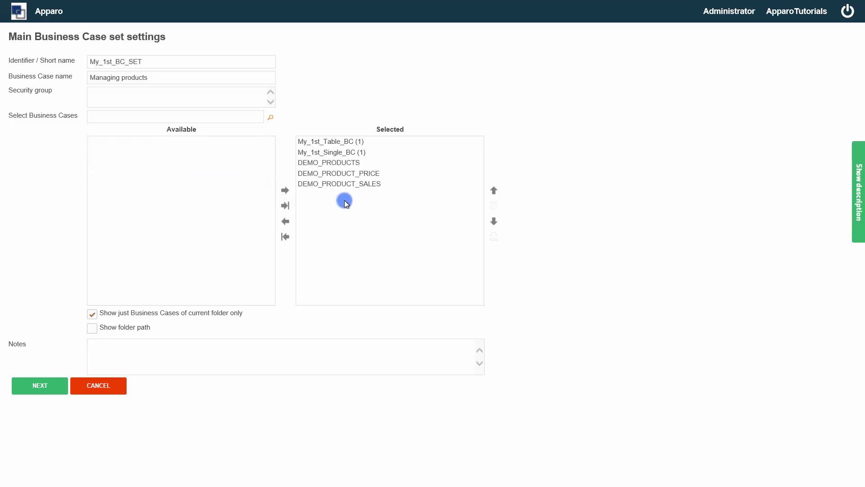
Move DEMO_PRODUCTS to the end of the selected Business Cases and proceed to the set's designer.
click(336, 163)
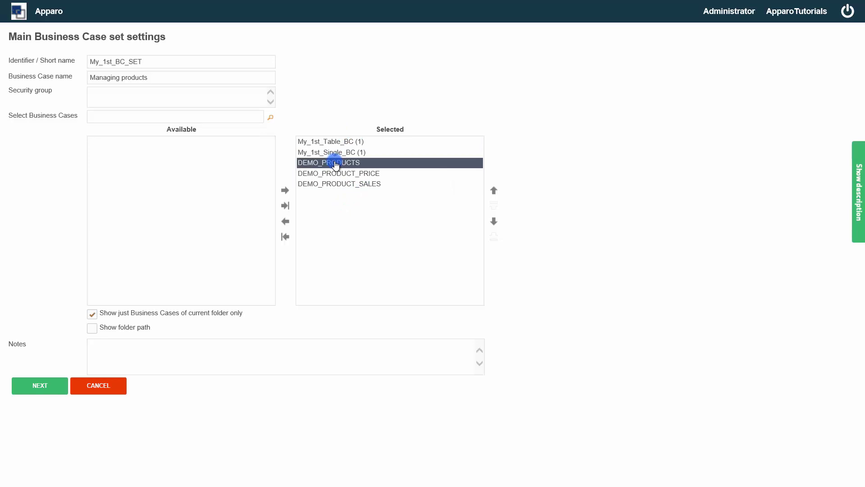
drag(336, 165, 338, 185)
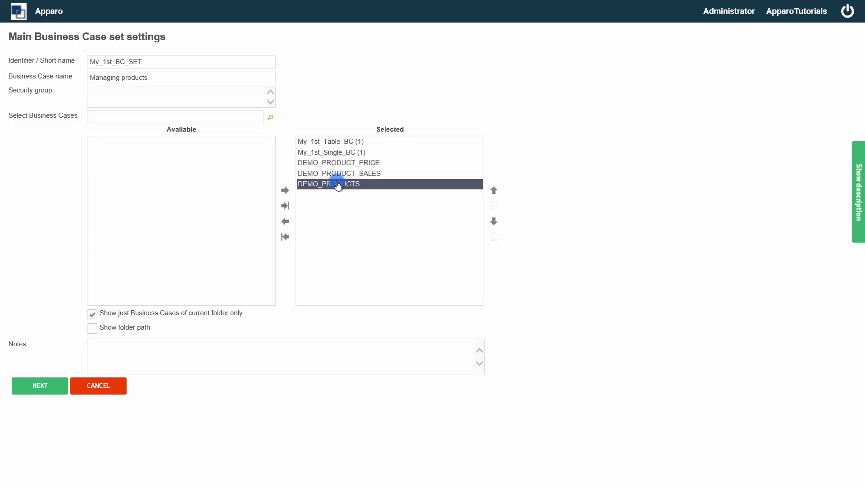
click(180, 246)
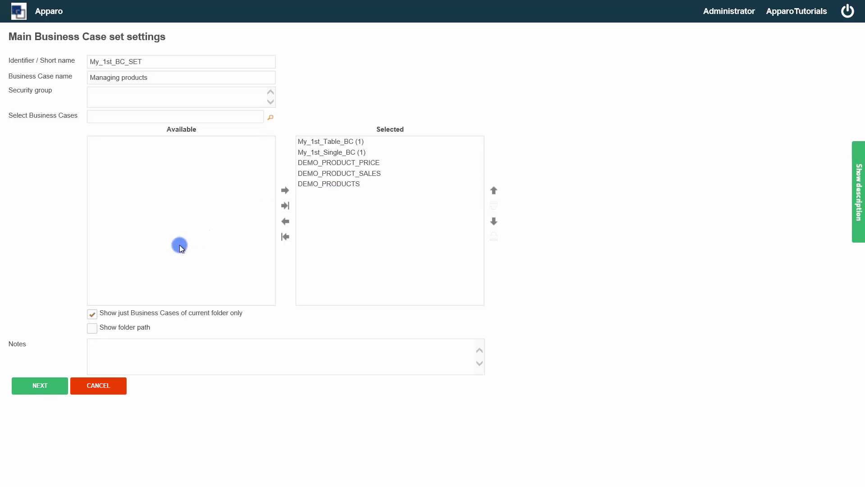
click(34, 385)
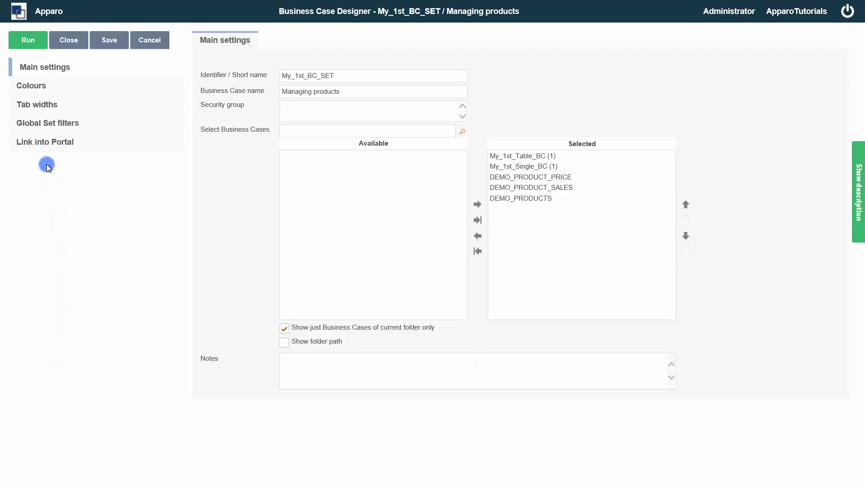
Review the set's colour, tab width and global set filter settings.
click(36, 88)
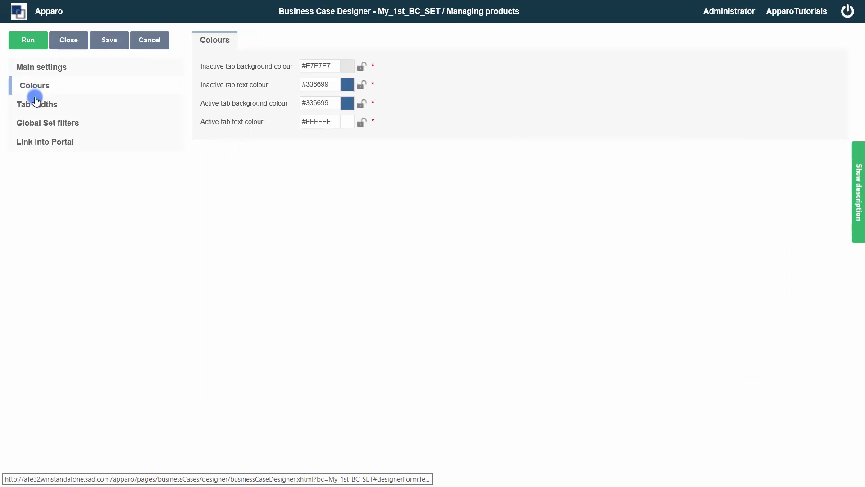
click(37, 107)
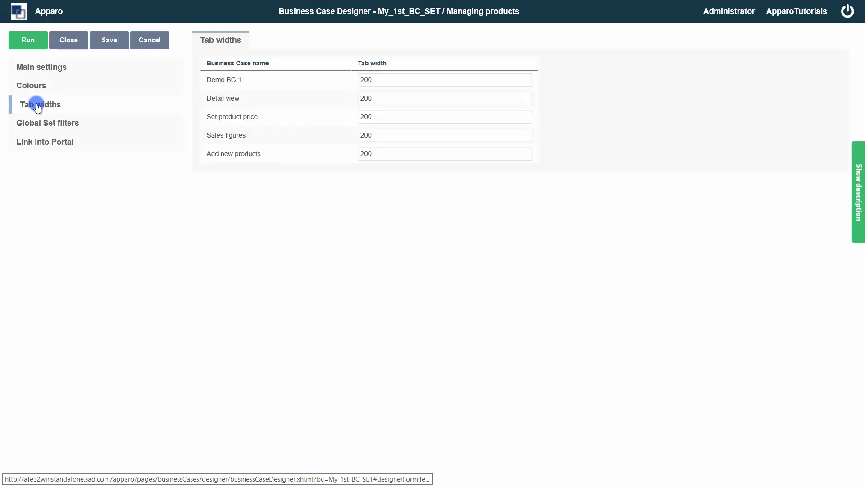
click(38, 125)
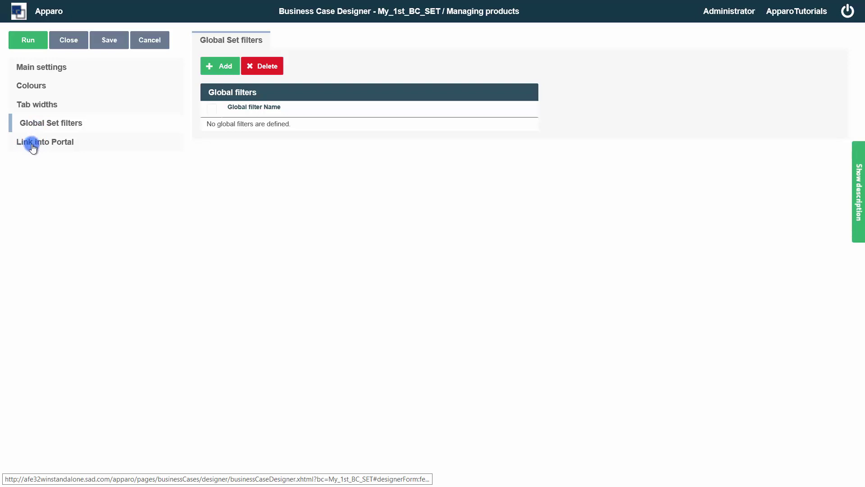
Run the set, view its Detail view, Set product price, Sales figures and Add new products pages, and close it.
click(26, 46)
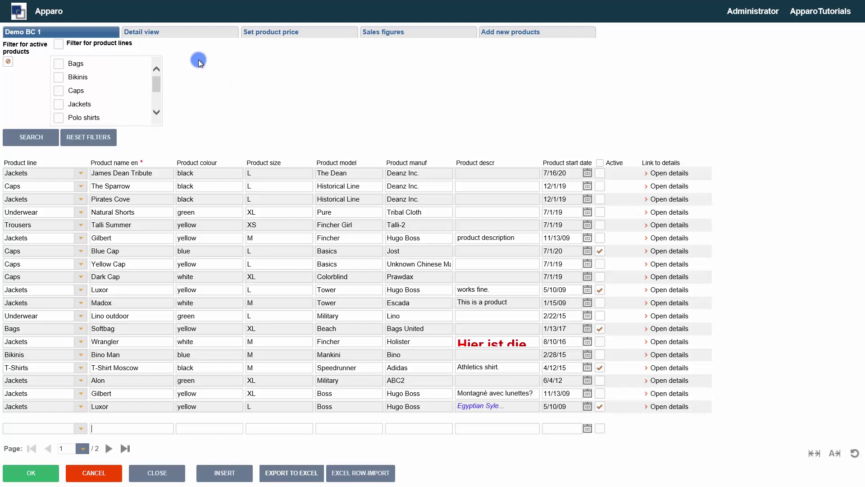
click(188, 35)
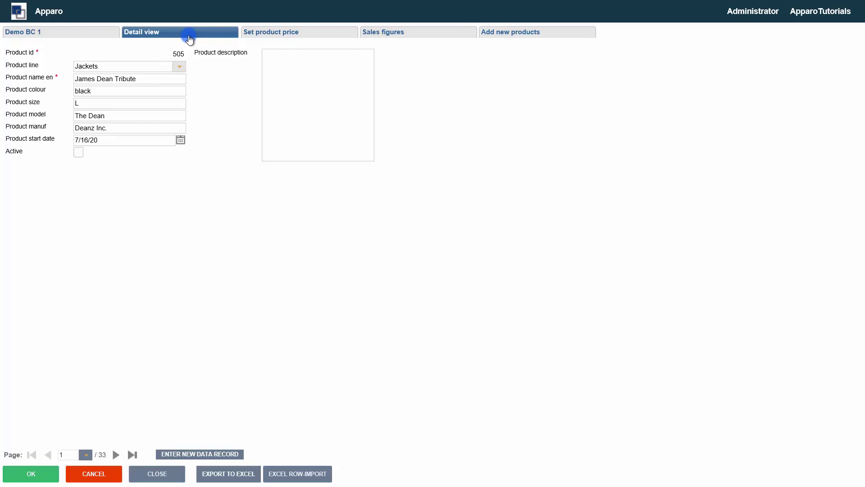
click(287, 33)
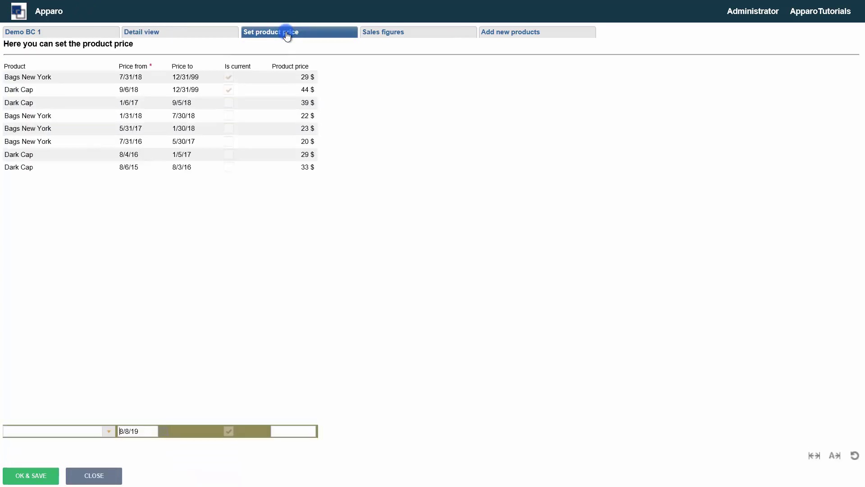
click(387, 33)
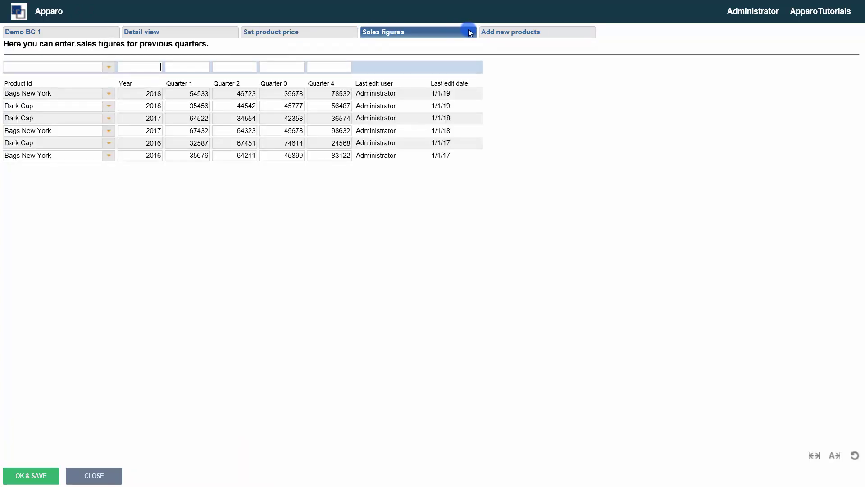
click(504, 32)
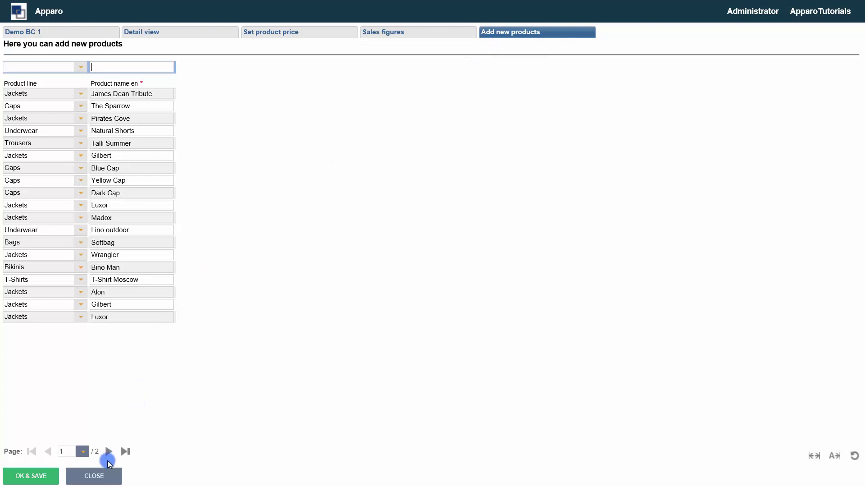
click(92, 476)
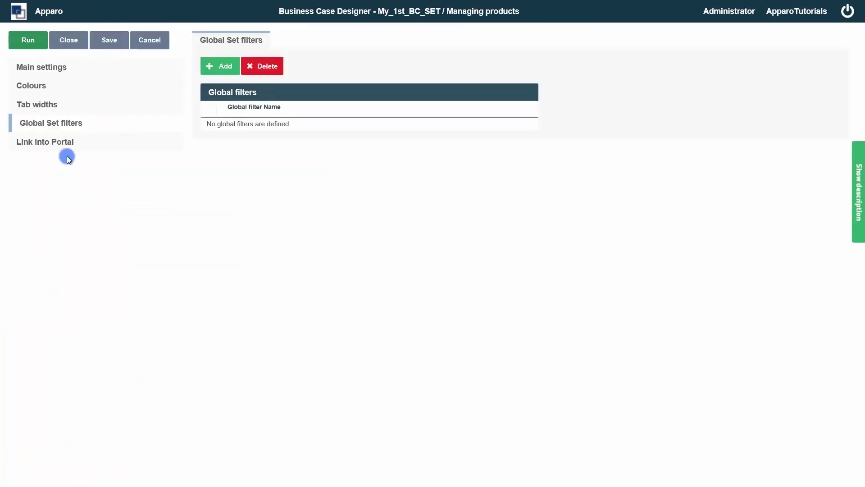
Close the set's designer and delete the ACTIVE checkbox filtering widget from My_1st_Table_BC (1).
click(71, 42)
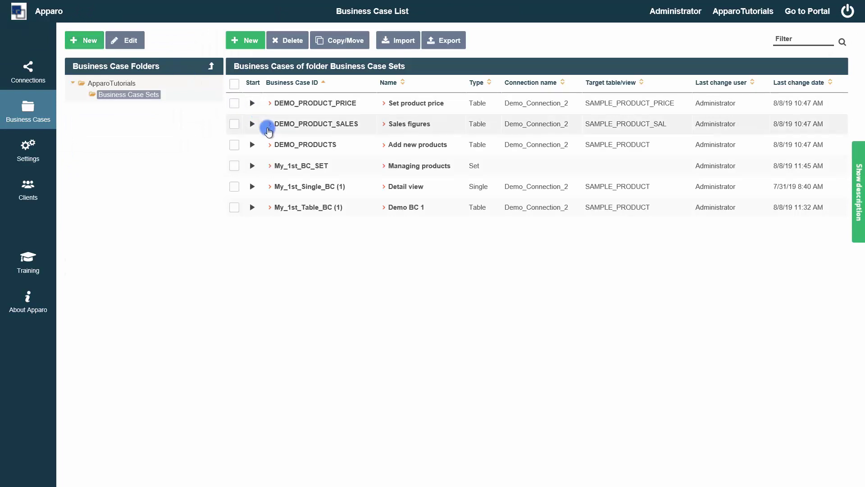
click(309, 214)
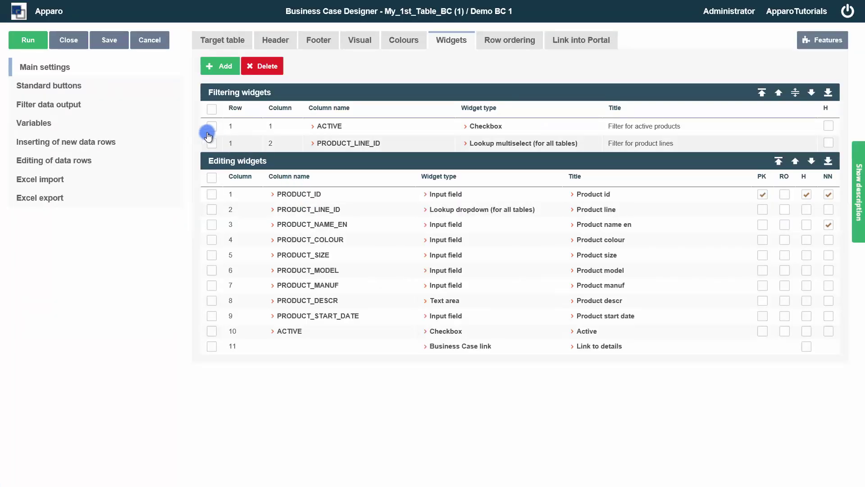
click(212, 126)
click(252, 66)
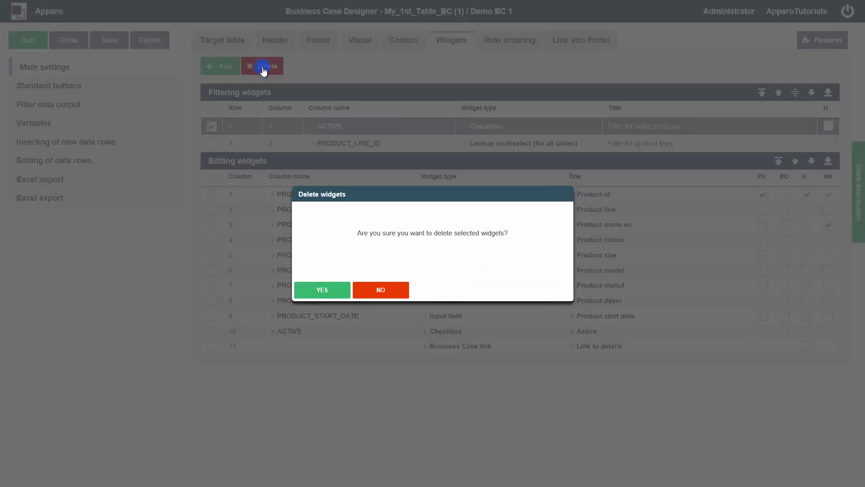
click(329, 289)
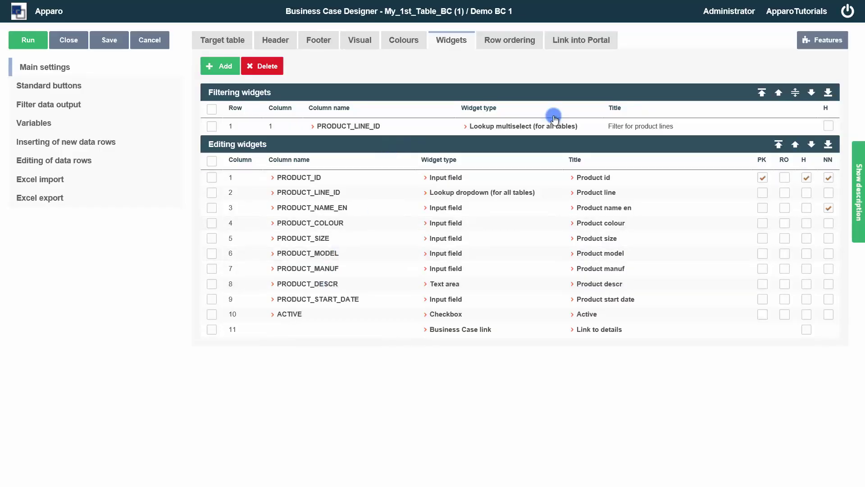
Enable the feature for putting filtering widgets on a separate start page in My_1st_Table_BC (1).
click(816, 45)
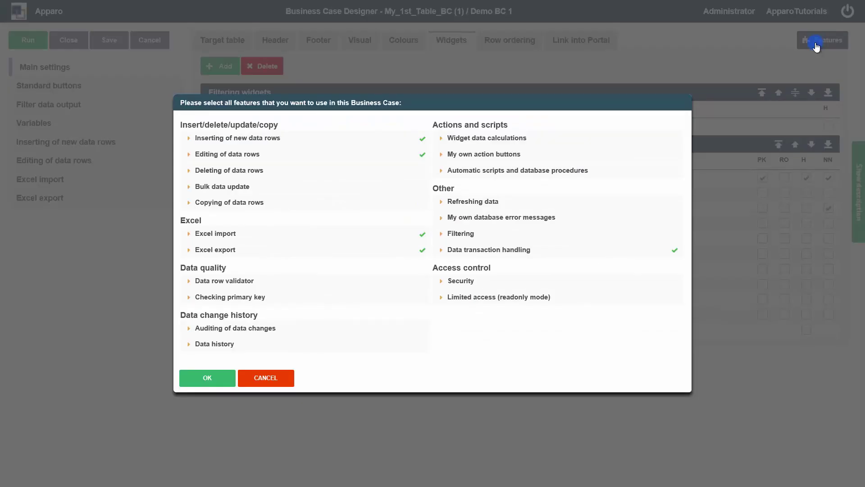
click(468, 234)
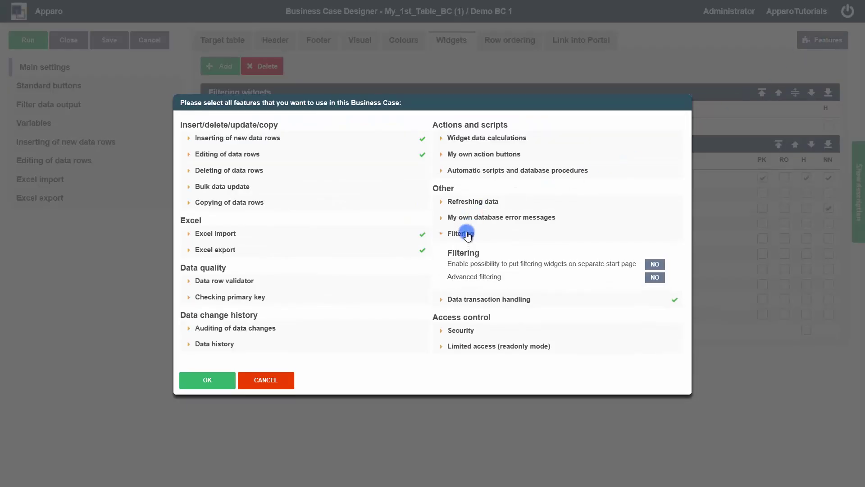
click(654, 265)
click(215, 385)
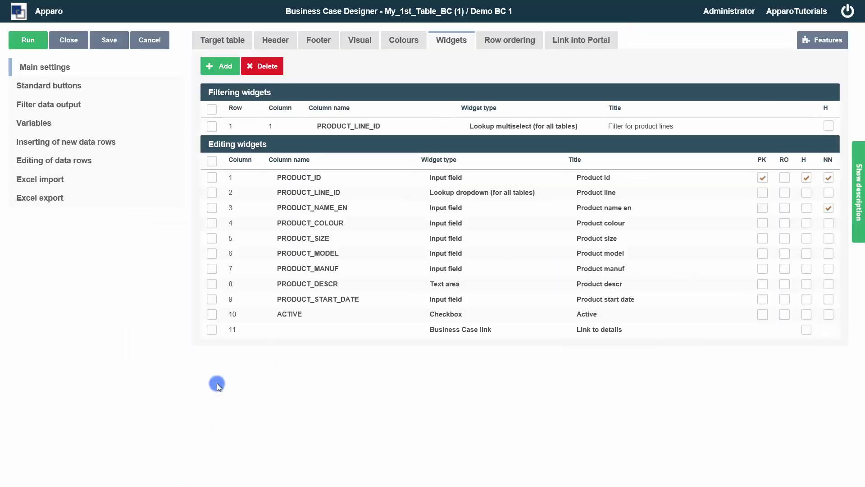
Change the PRODUCT_LINE_ID filtering widget's type to Lookup dropdown (for all tables).
click(347, 128)
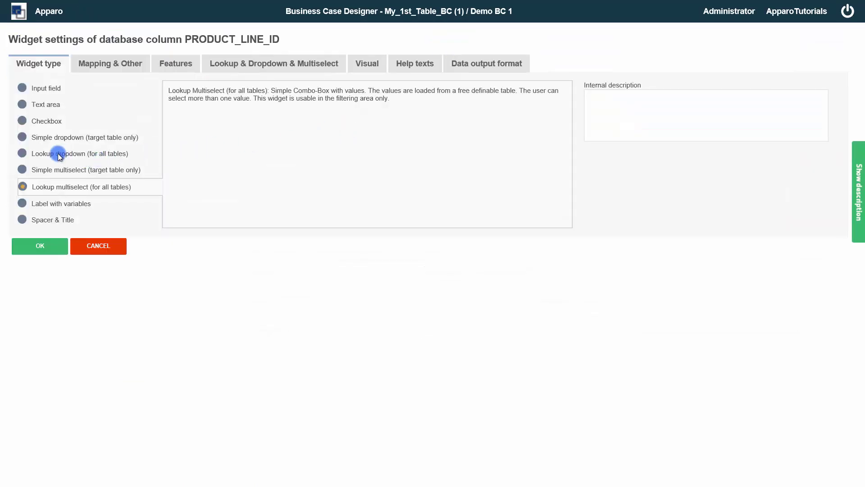
click(26, 155)
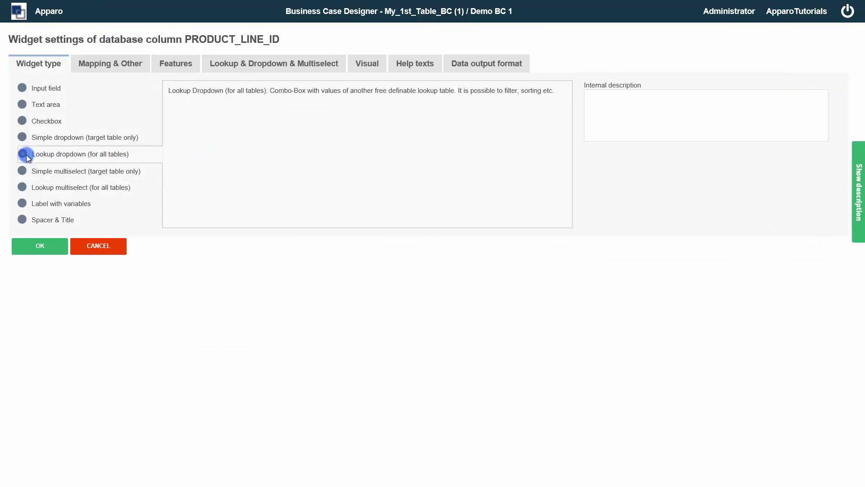
click(104, 63)
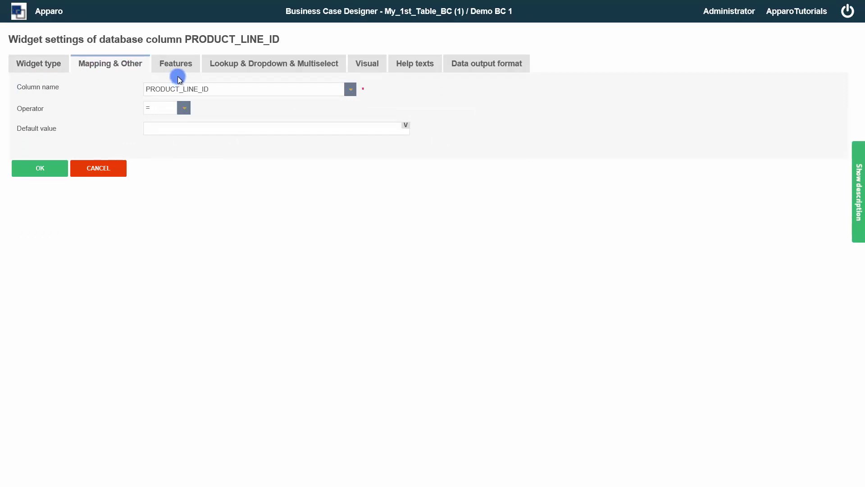
Display the PRODUCT_LINE_ID filter on the filtering page and on the same page like the editing widgets, and make its value mandatory.
click(184, 63)
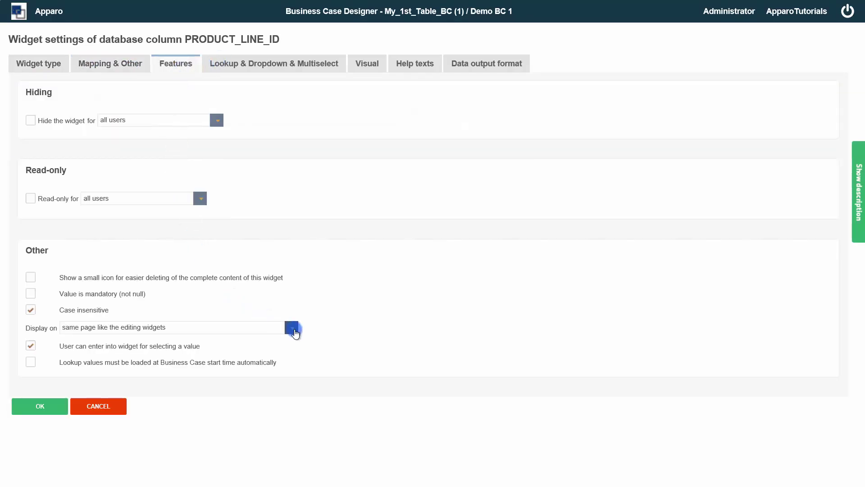
click(292, 329)
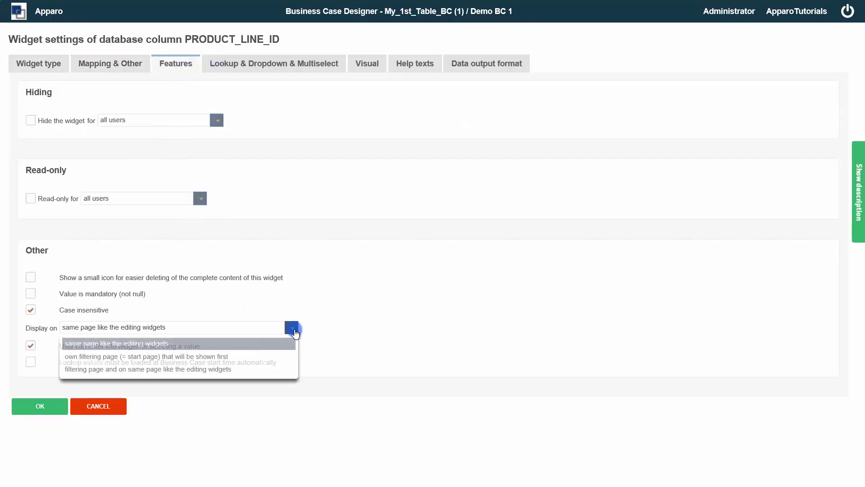
click(244, 369)
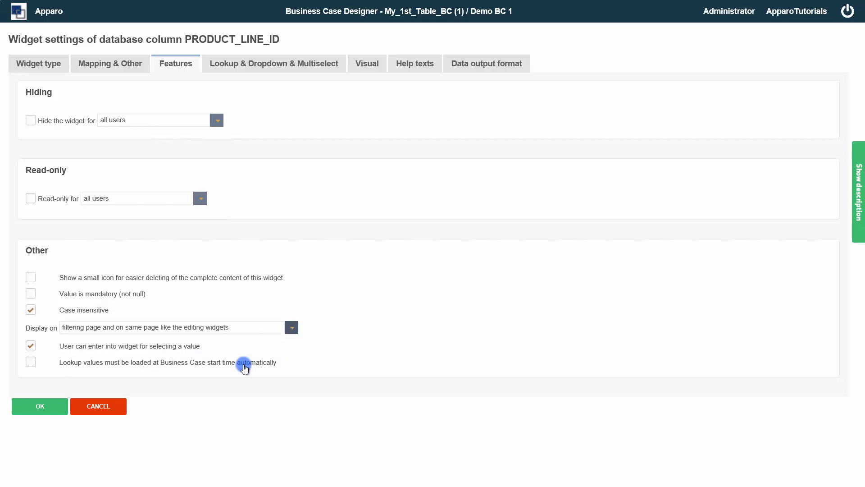
click(30, 294)
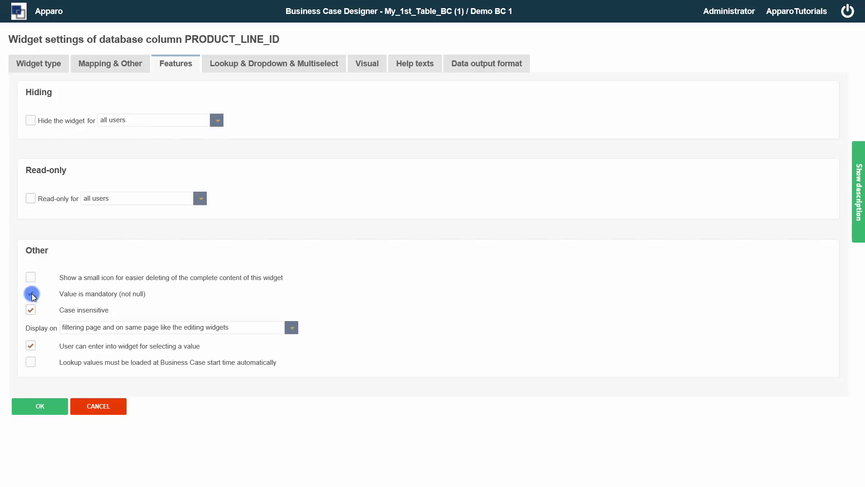
Set the filter's lookup table to SAMPLE_PRODUCT_LINE, joined by PRODUCT_LINE_ID with PRODUCT_LINE_NAME_EN as output, and accept the widget settings.
click(265, 67)
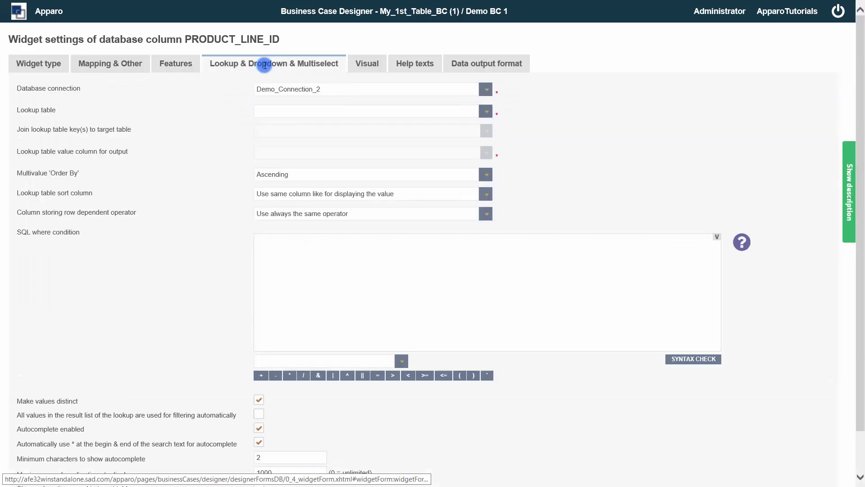
click(487, 112)
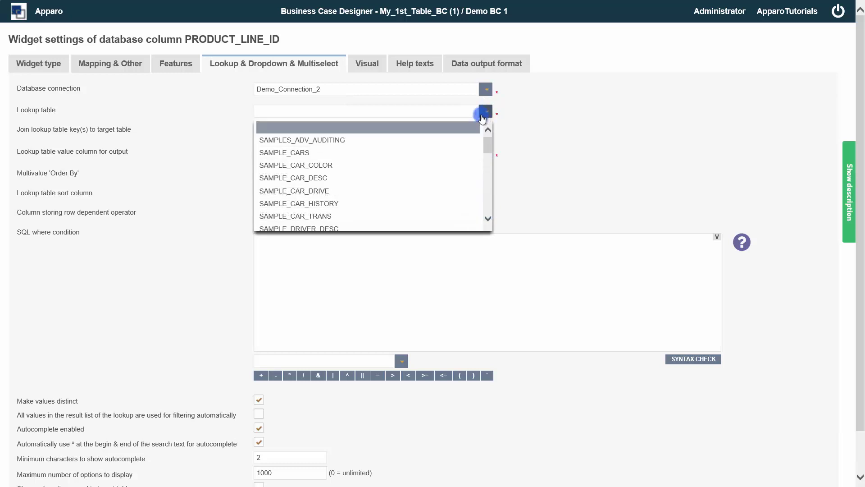
scroll(426, 178, down, 8)
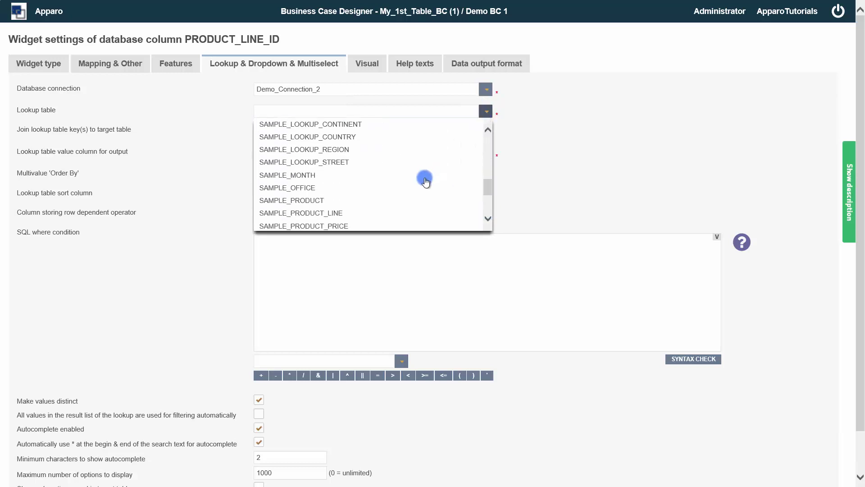
click(378, 213)
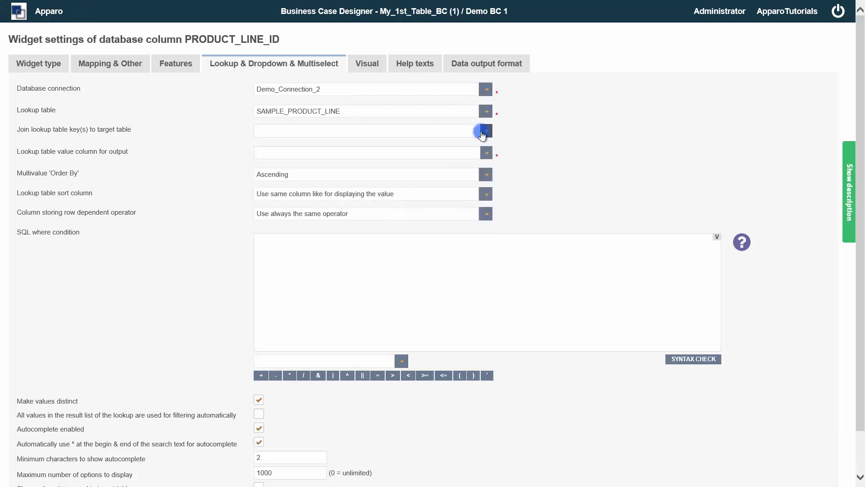
click(486, 131)
click(443, 158)
click(460, 152)
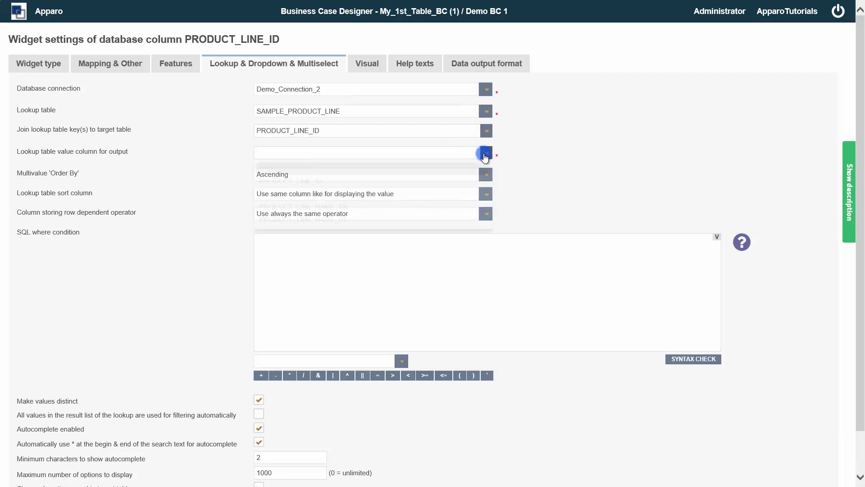
click(396, 210)
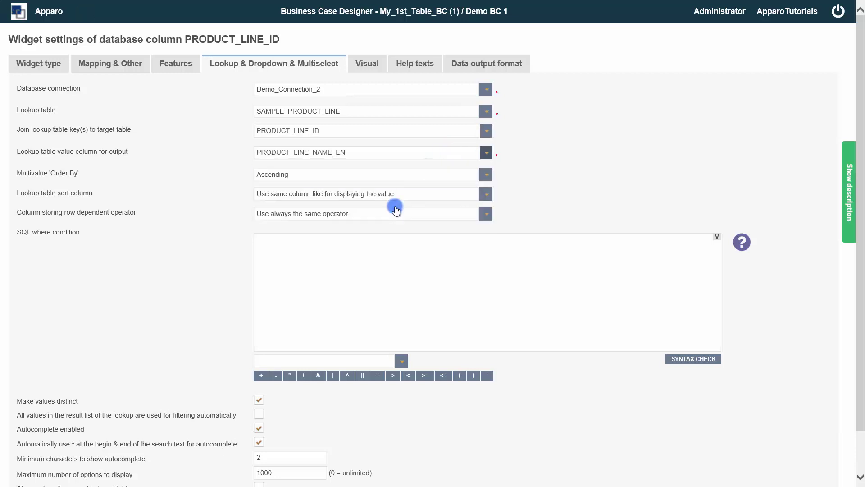
scroll(148, 222, down, 2)
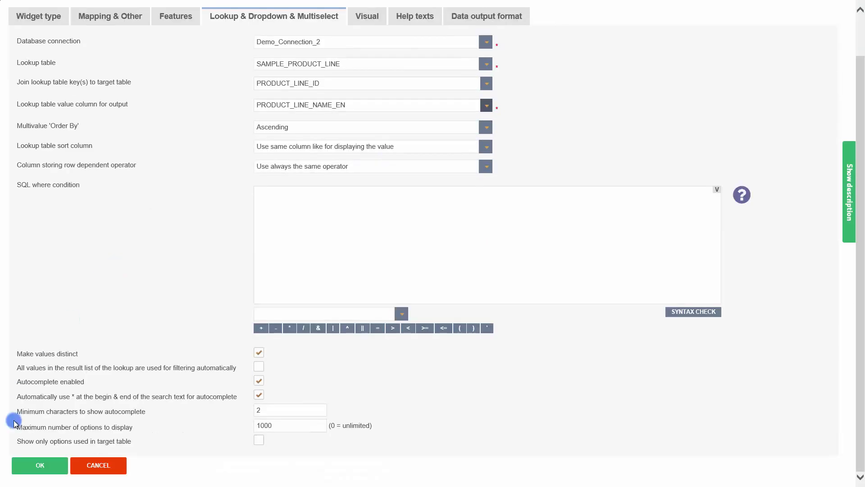
click(22, 465)
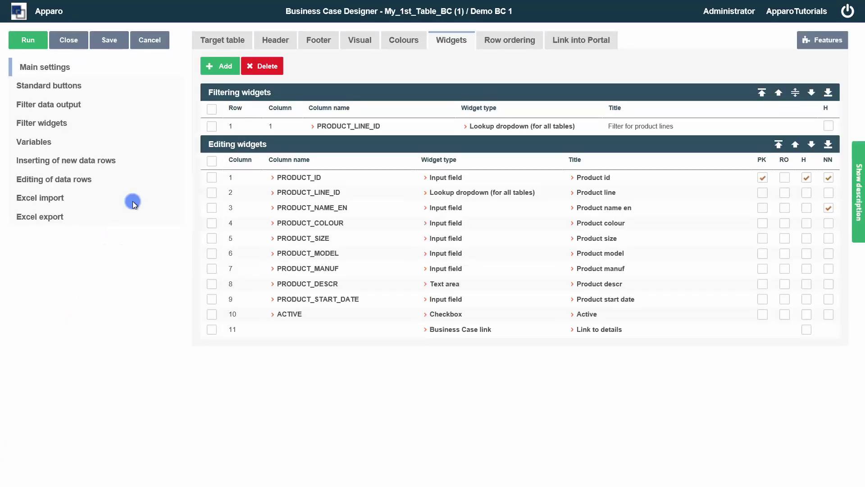
Add a filter widget of type Lookup dropdown (for all tables) and map it to the PRODUCT_ID column.
click(224, 72)
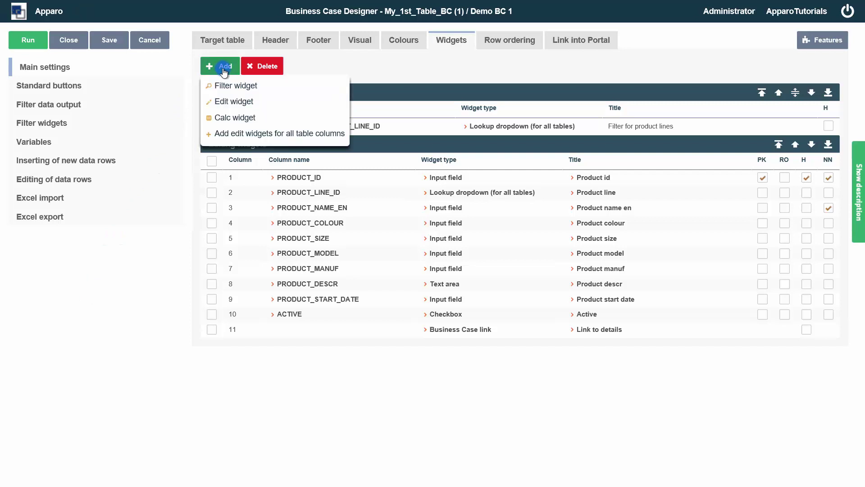
click(226, 86)
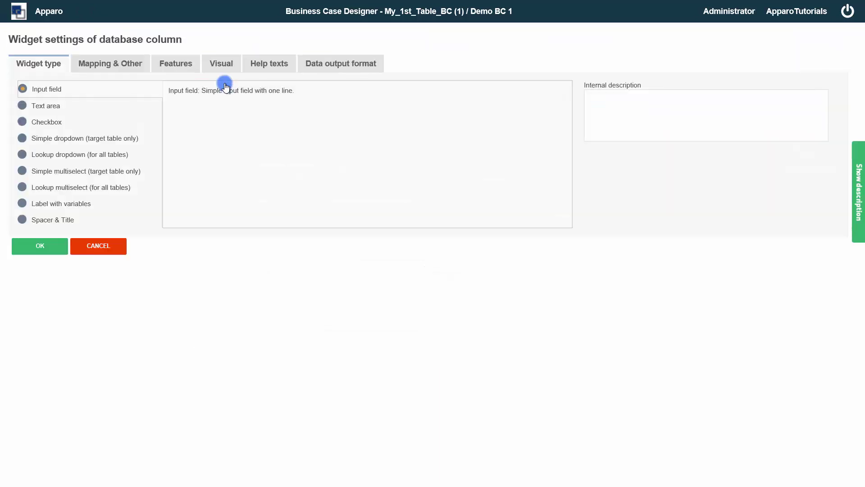
click(90, 155)
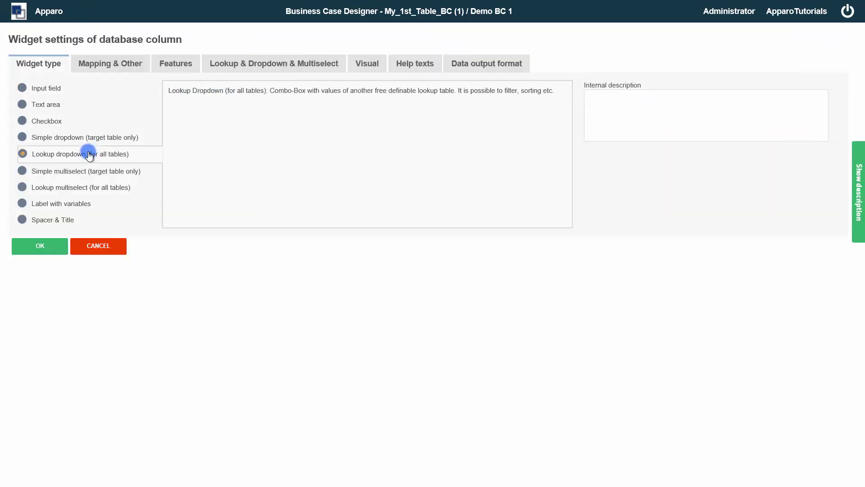
click(108, 63)
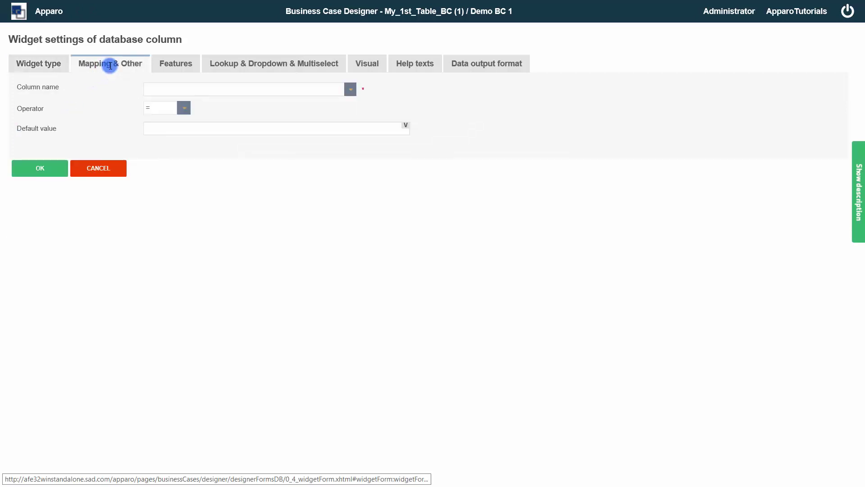
click(350, 89)
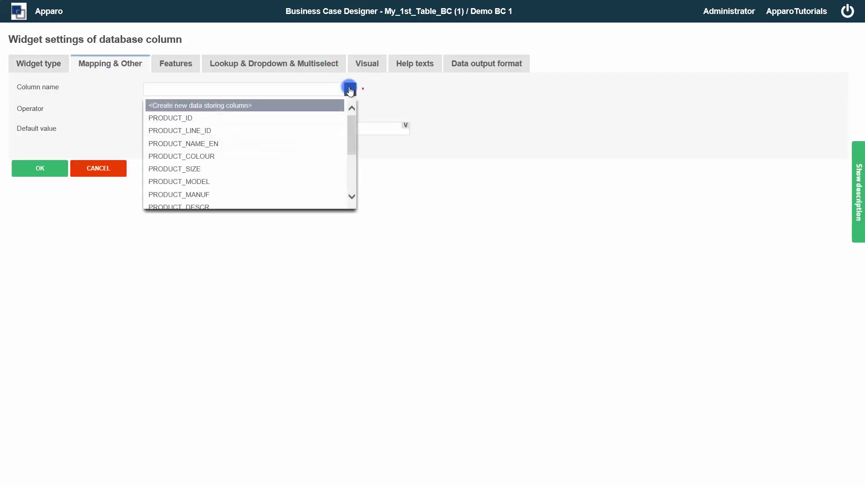
click(305, 119)
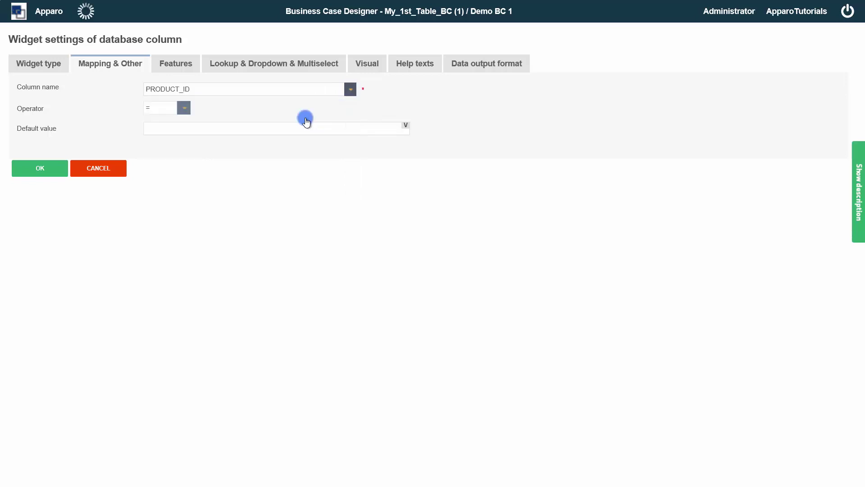
Make the PRODUCT_ID filter mandatory and display it on the filtering page and on the same page like the editing widgets.
click(188, 67)
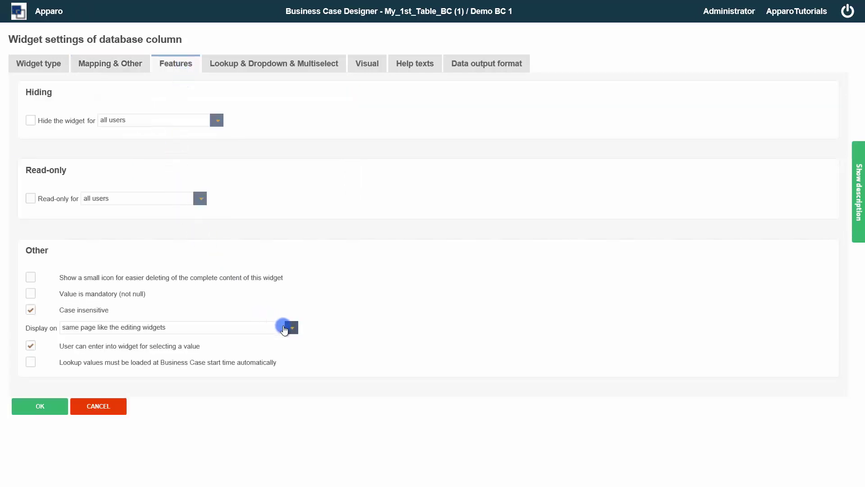
click(286, 326)
click(251, 370)
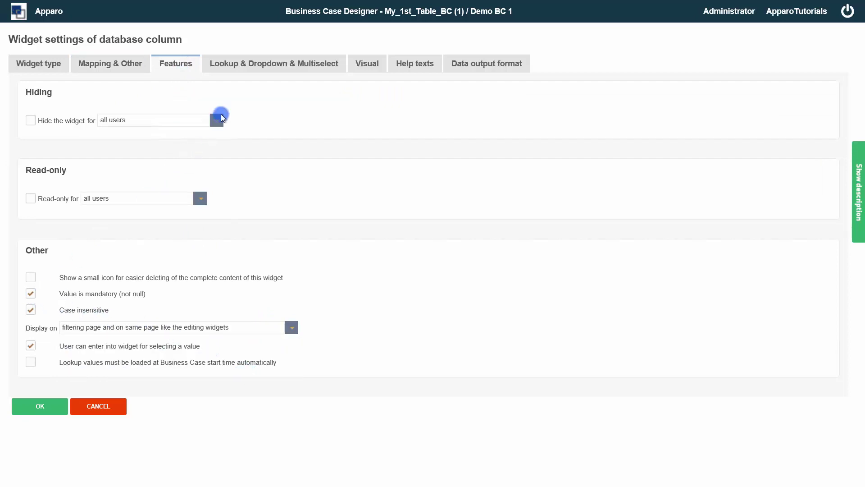
Set the PRODUCT_ID filter's lookup table to SAMPLE_PRODUCT, joined by PRODUCT_ID, with PRODUCT_NAME_EN as the output column.
click(320, 62)
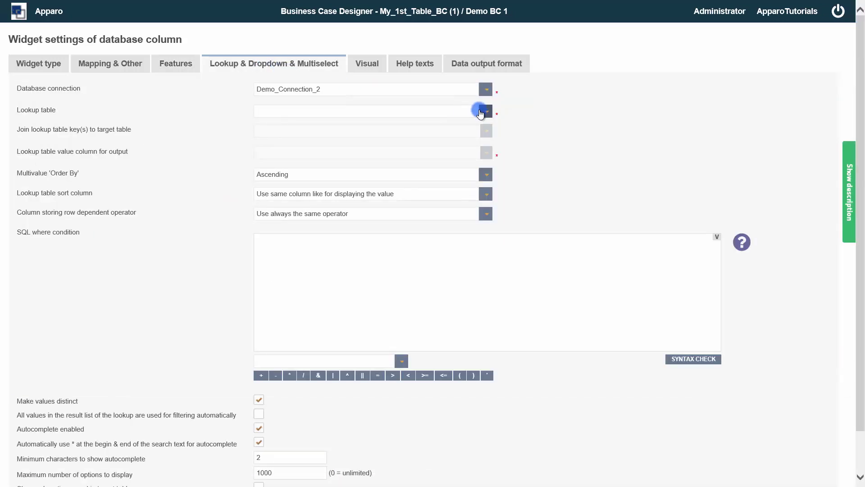
click(481, 114)
scroll(456, 155, down, 10)
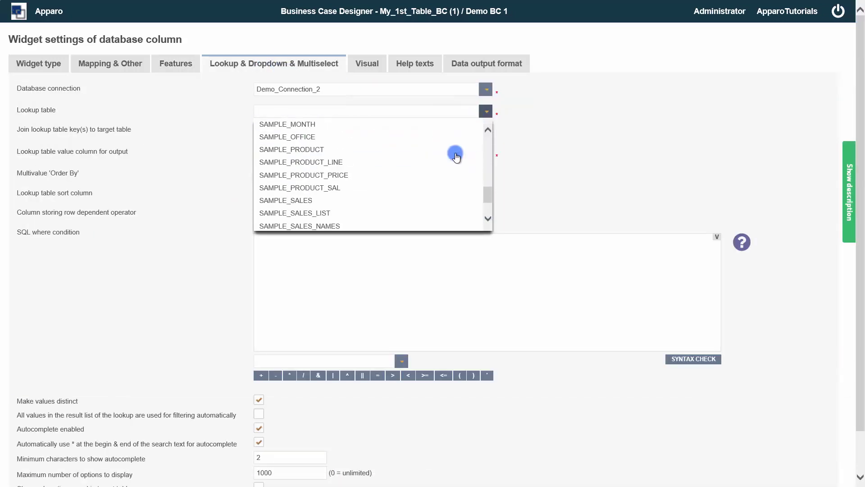
click(451, 150)
click(486, 131)
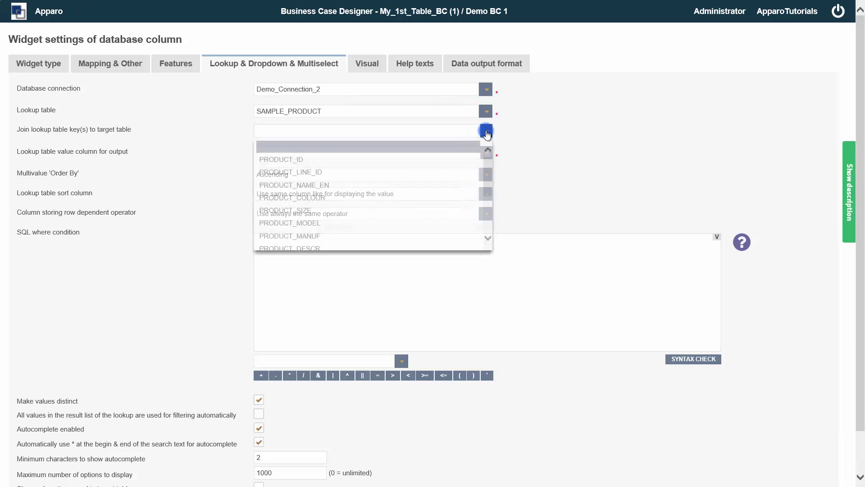
click(439, 157)
click(485, 153)
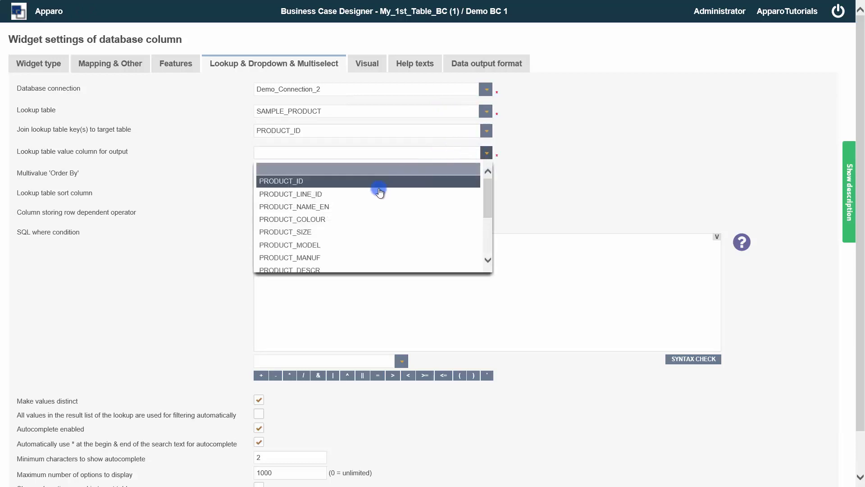
click(379, 207)
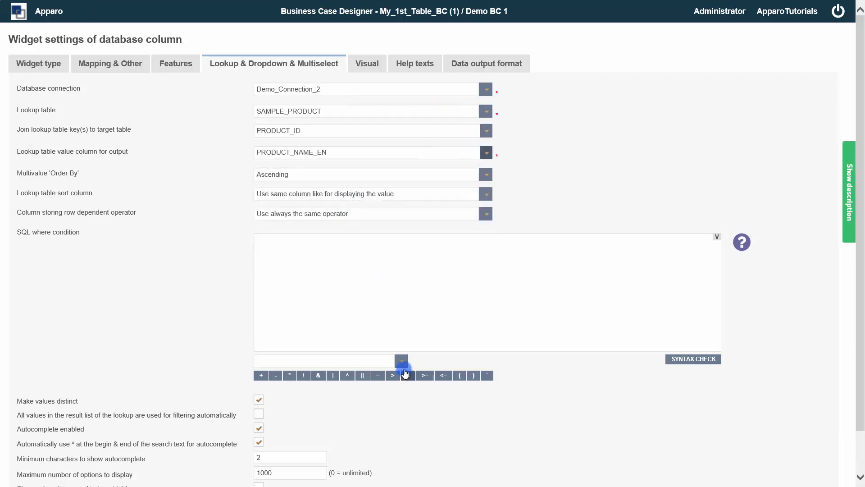
Define the SQL where condition as PRODUCT_LINE_ID = <%SEARCH_KEY_PRODUCT_LINE_ID%> and accept the new filter widget.
click(401, 360)
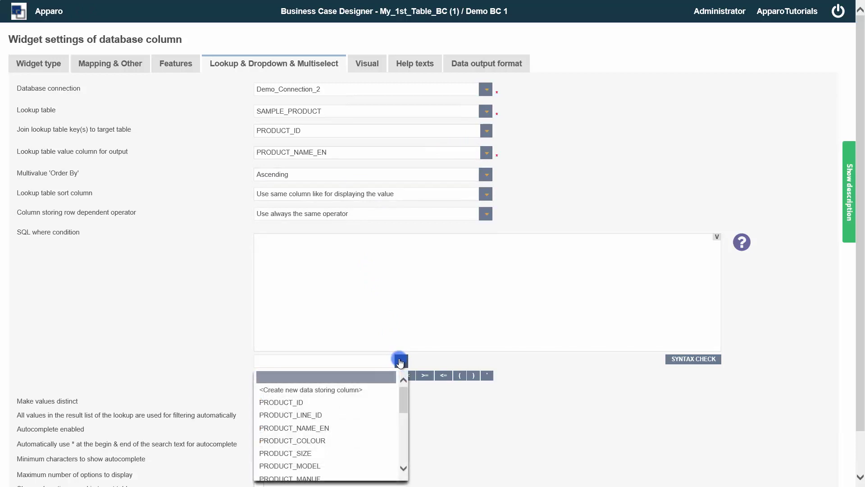
click(355, 414)
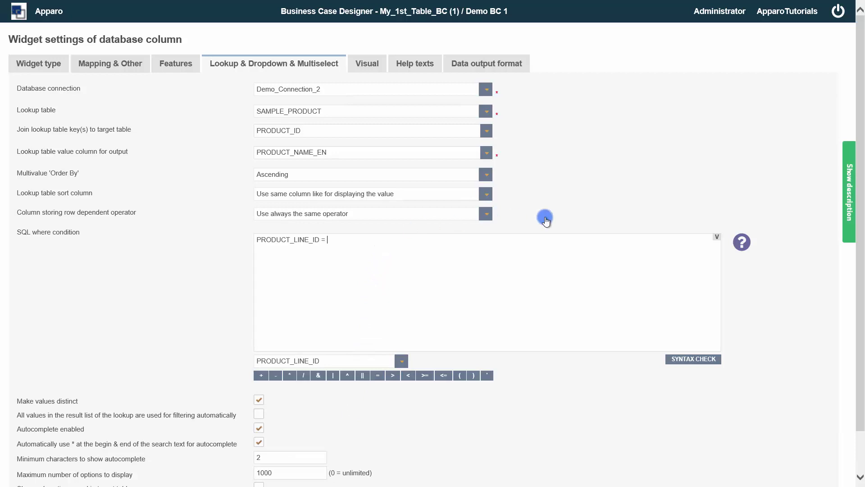
click(717, 236)
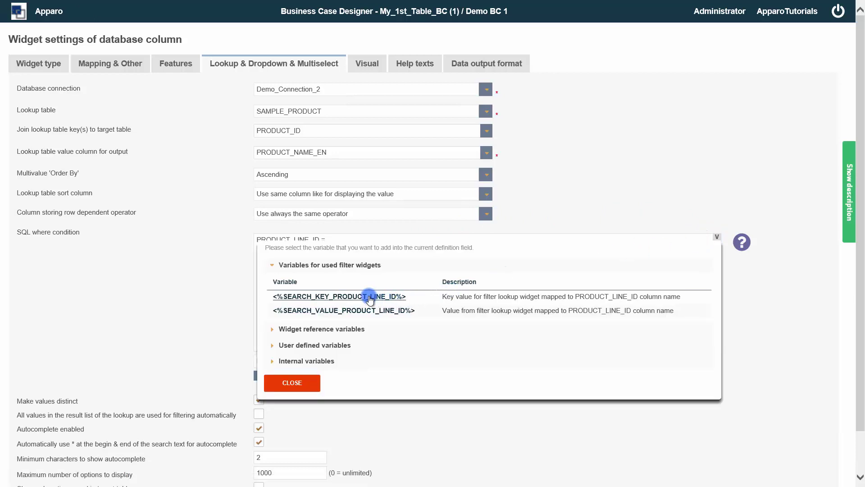
click(333, 296)
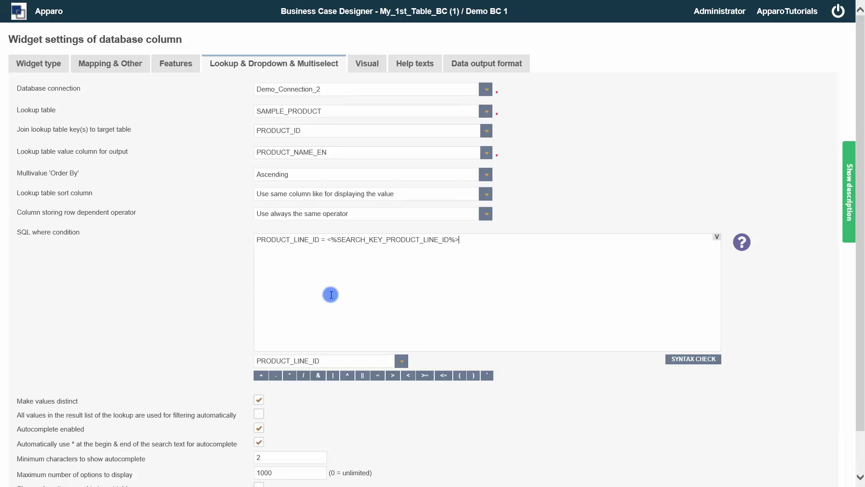
scroll(182, 304, down, 2)
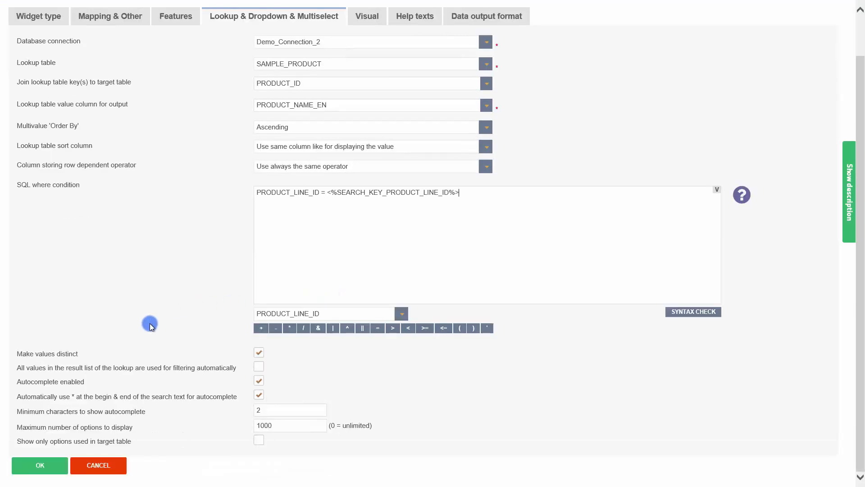
click(40, 465)
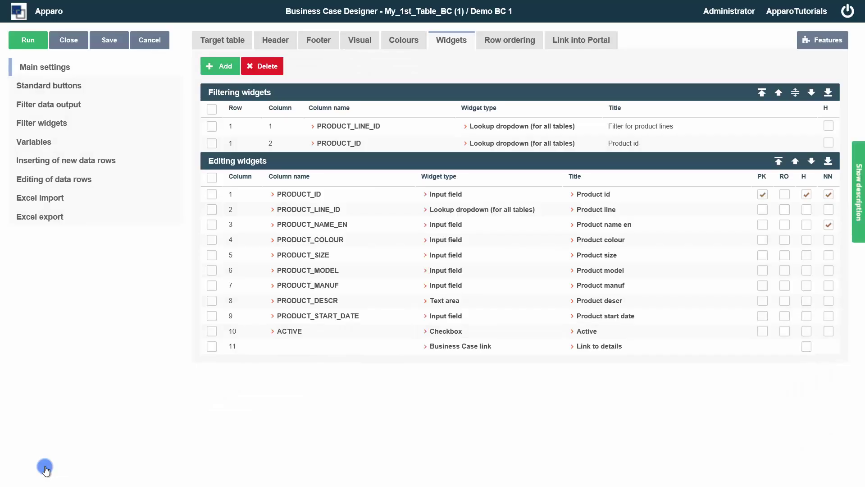
Run the Business Case and filter its start page by product line Bags and product Bags New York.
click(36, 45)
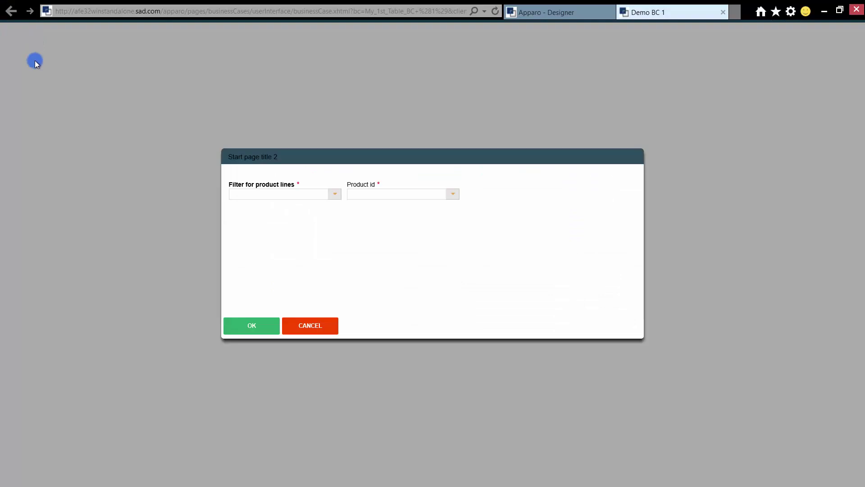
click(335, 194)
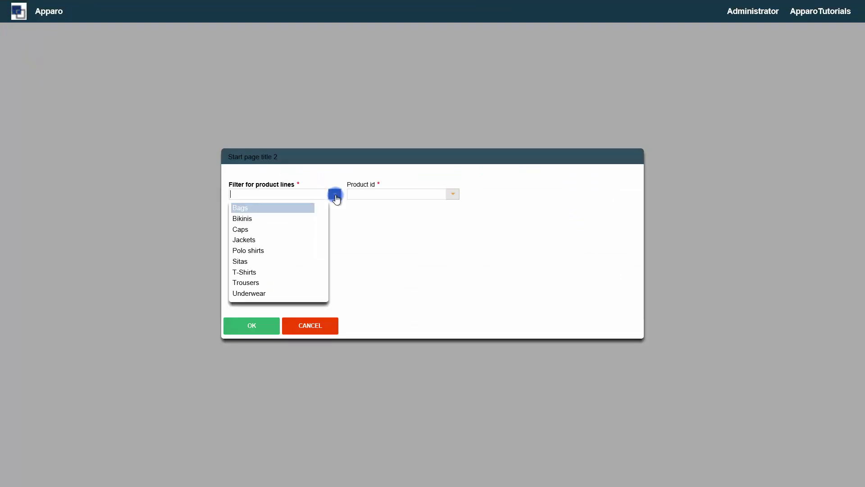
click(294, 210)
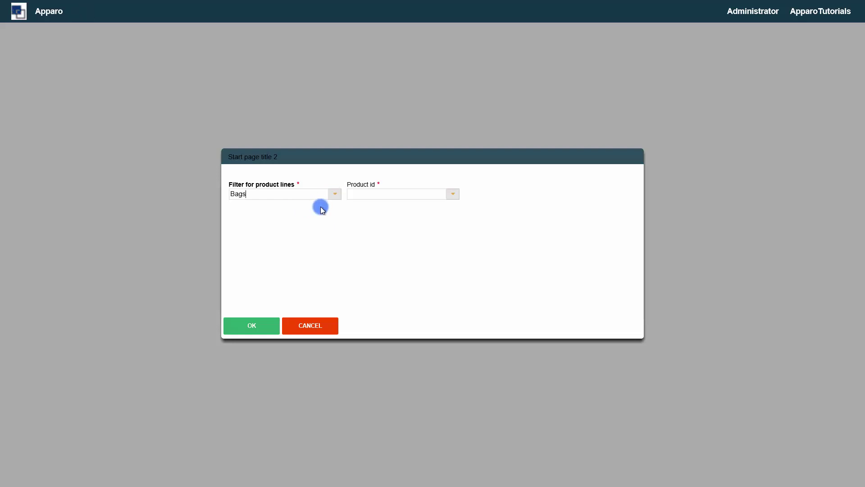
click(452, 197)
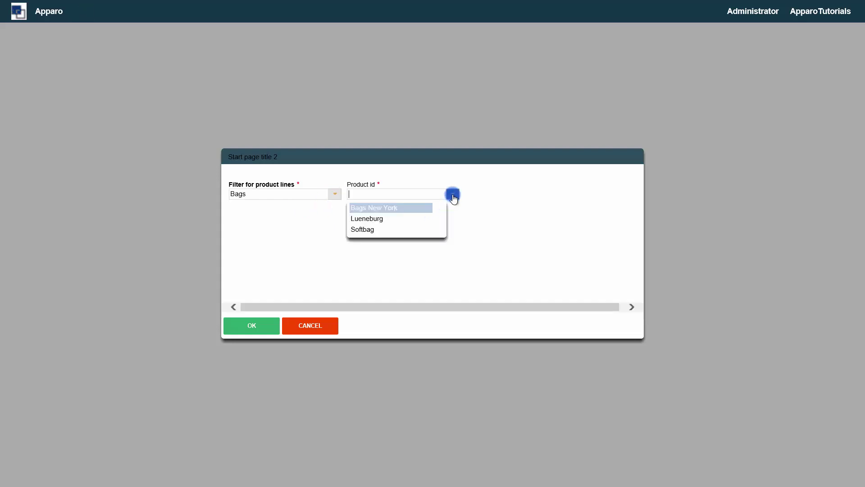
click(409, 212)
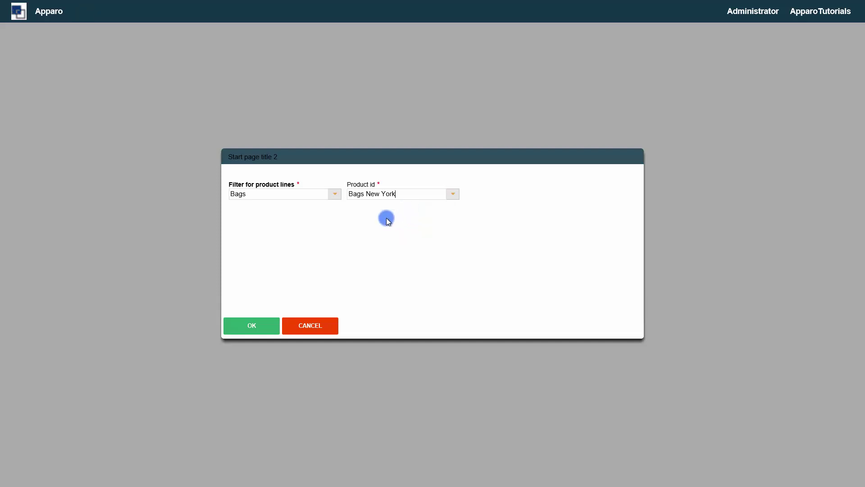
click(248, 324)
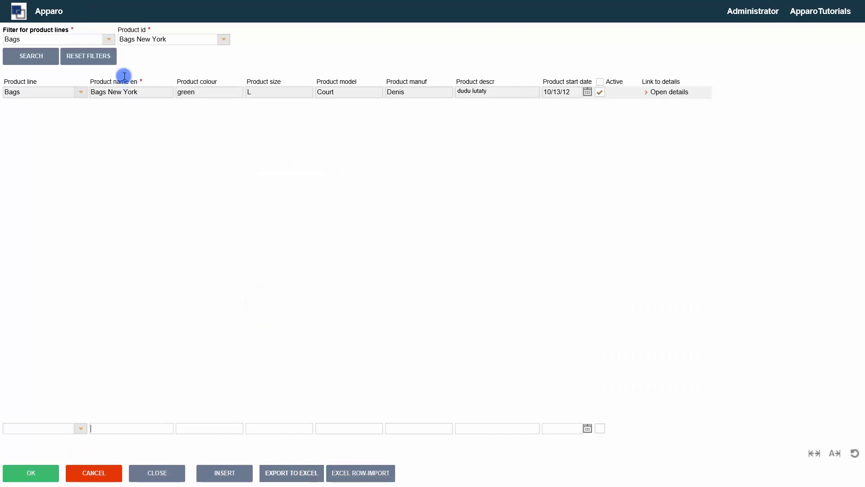
Search with product line Caps and product Dark Cap on the editing page, and return to the designer.
click(110, 40)
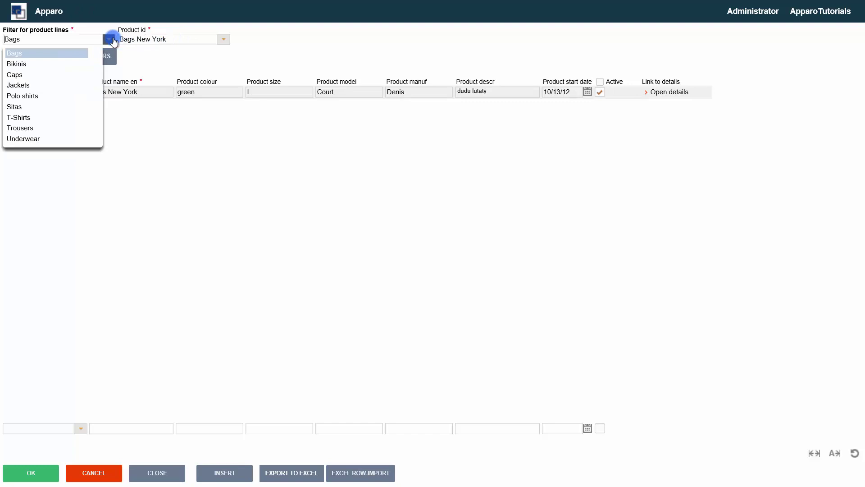
click(74, 75)
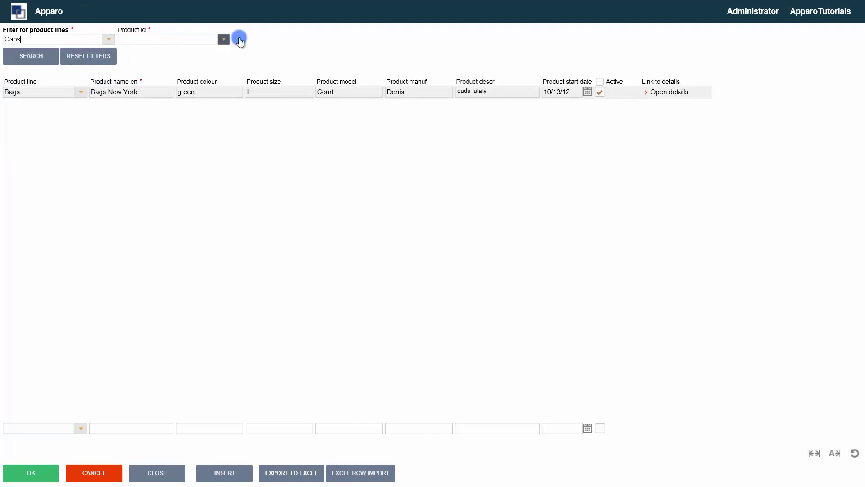
click(222, 40)
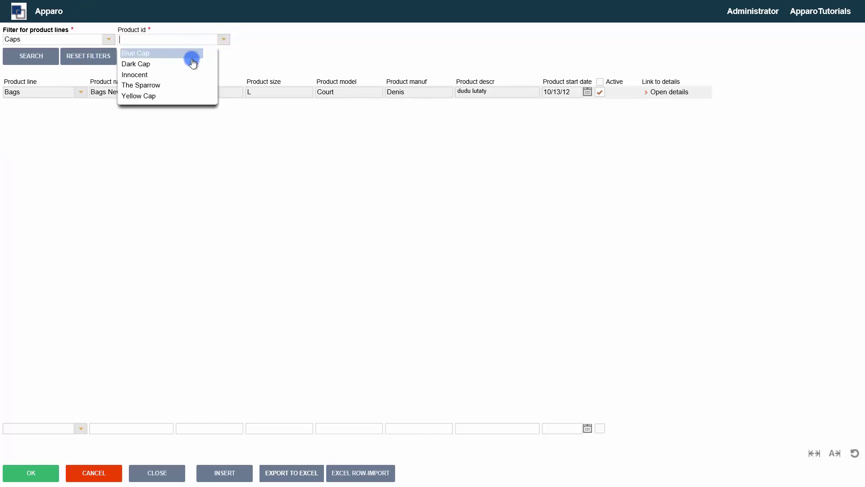
click(179, 64)
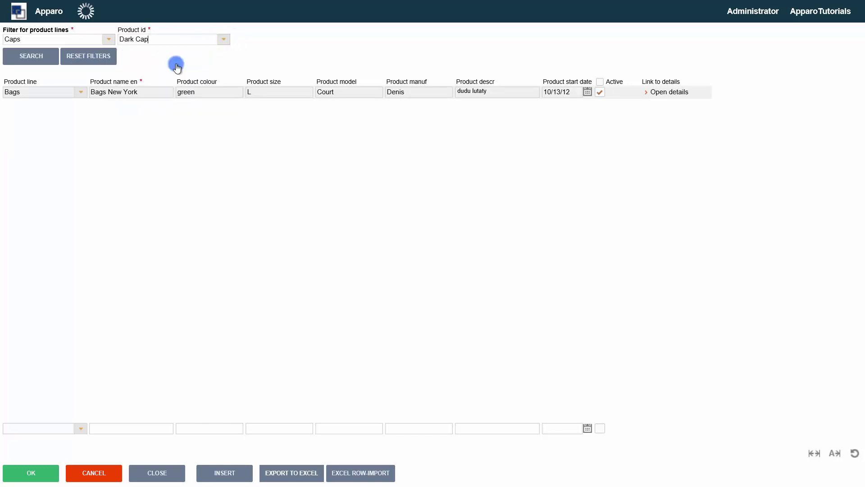
click(46, 63)
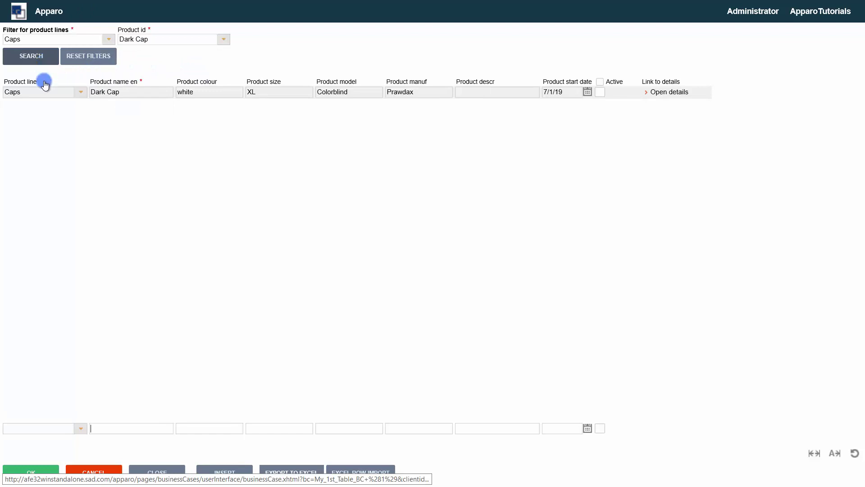
click(83, 466)
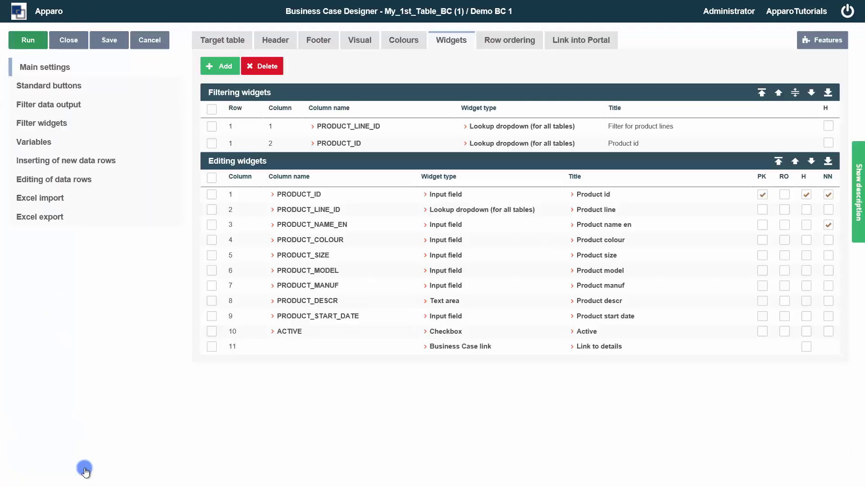
Change the Business Case name of My_1st_Table_BC (1) to "Overview - Selection of product line & product".
click(221, 42)
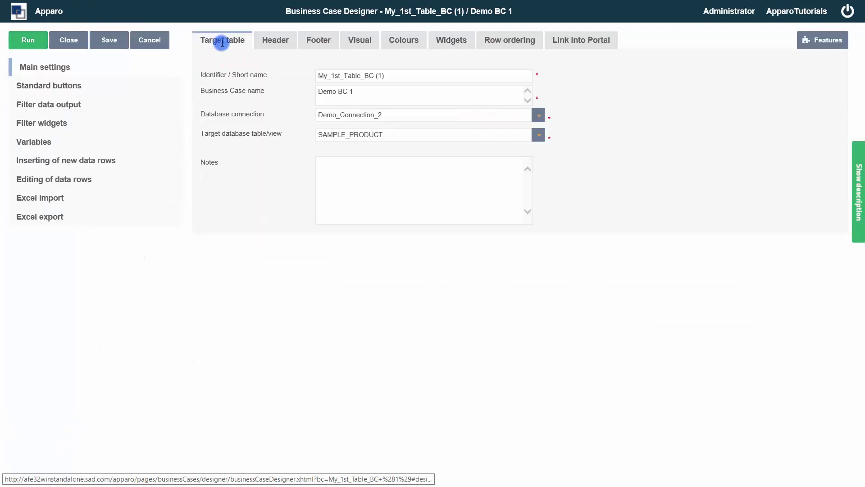
click(363, 91)
triple_click(342, 92)
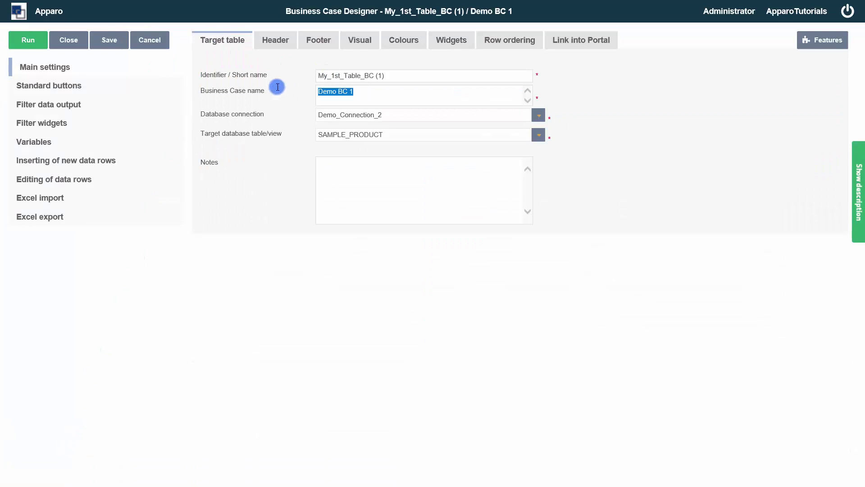
text(O)
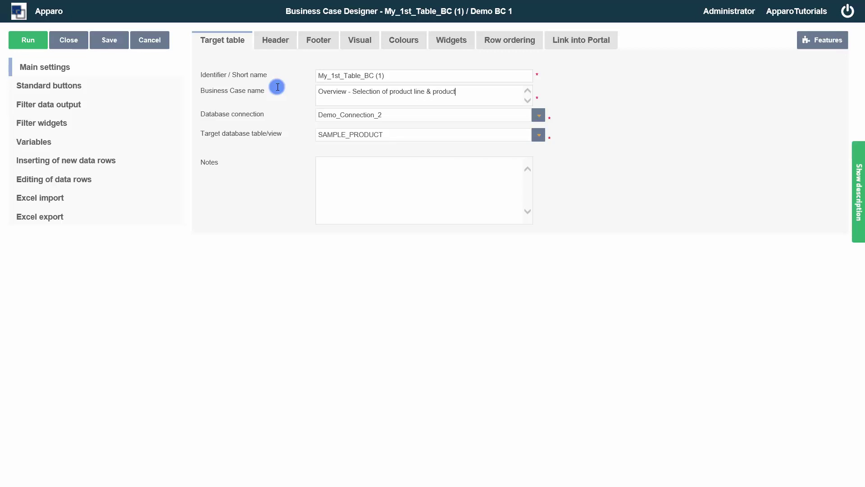
Set the English header title to "Here you can select the products you want to edit" with description <hr>, and close the table Business Case.
click(278, 40)
click(370, 147)
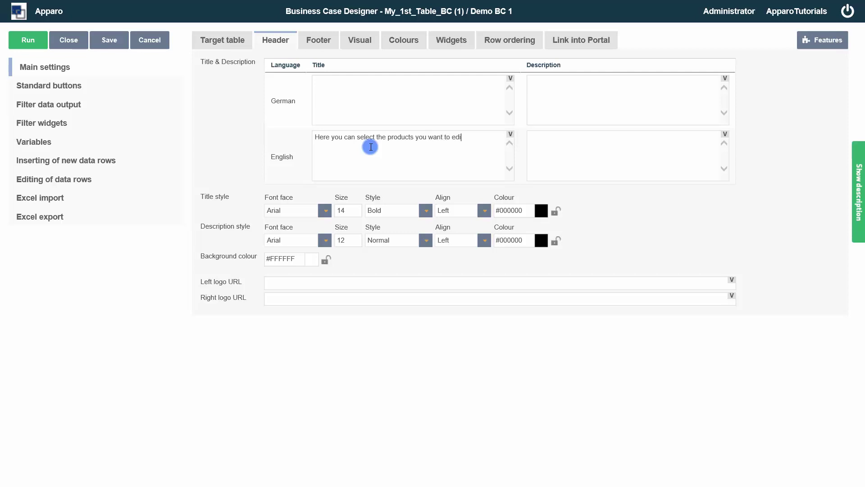
click(552, 148)
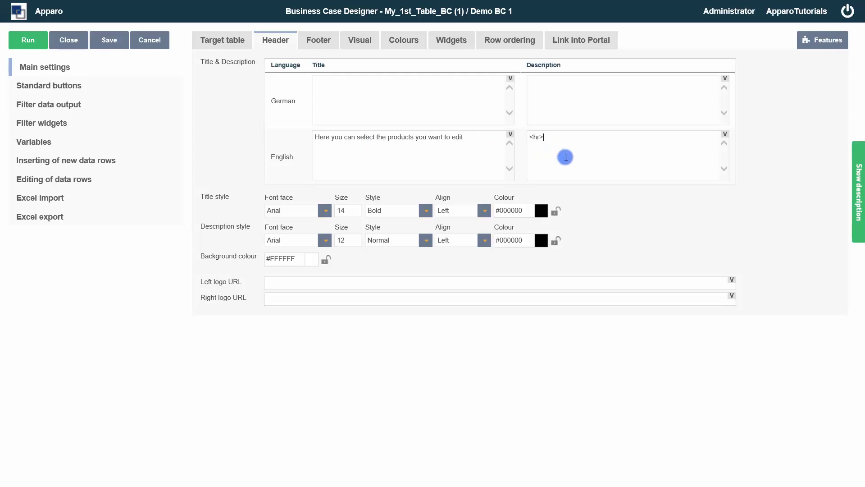
click(69, 43)
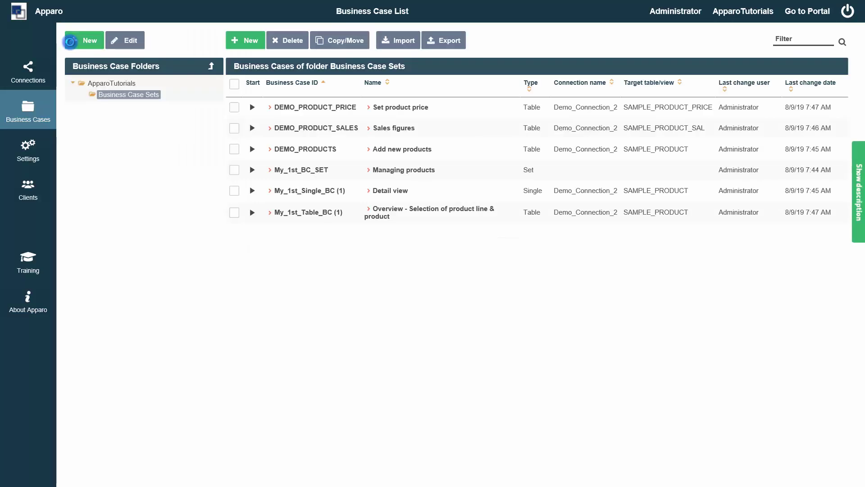
In My_1st_Single_BC (1), add a filter widget of type Input field mapped to the PRODUCT_ID column.
click(301, 192)
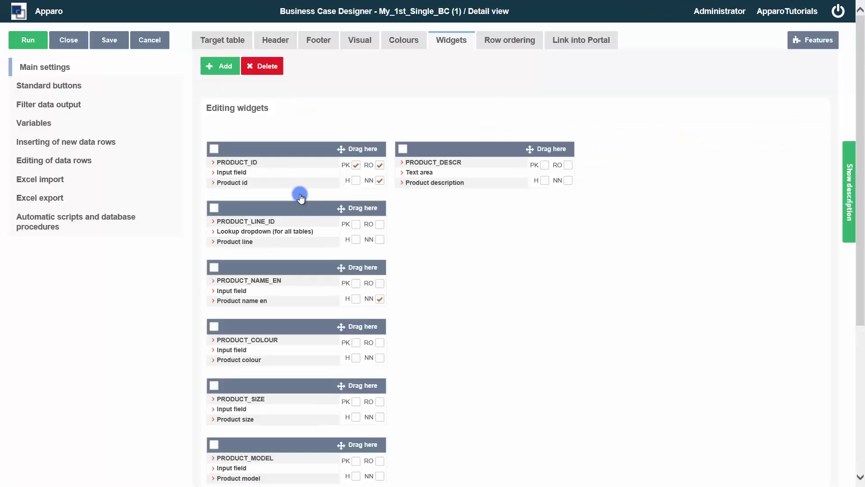
click(221, 68)
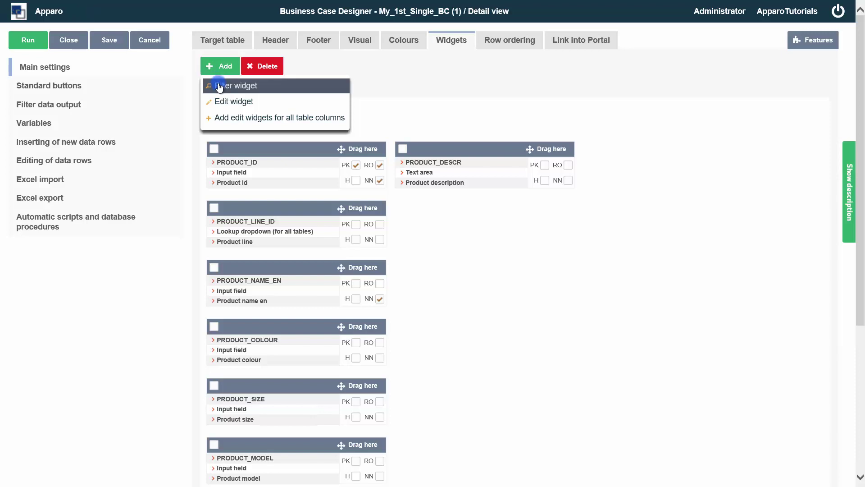
click(219, 85)
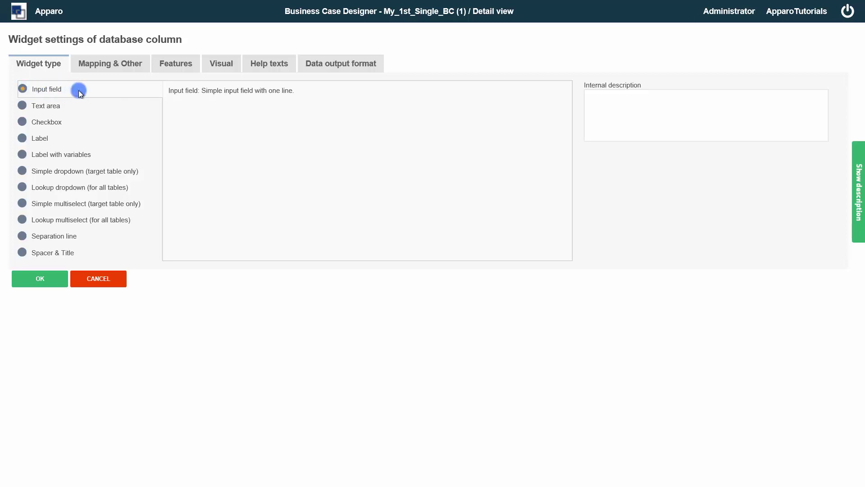
click(112, 65)
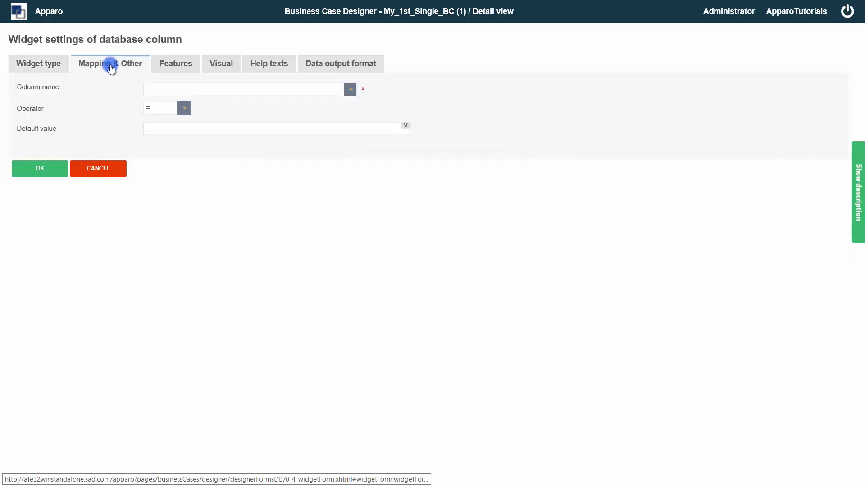
click(351, 90)
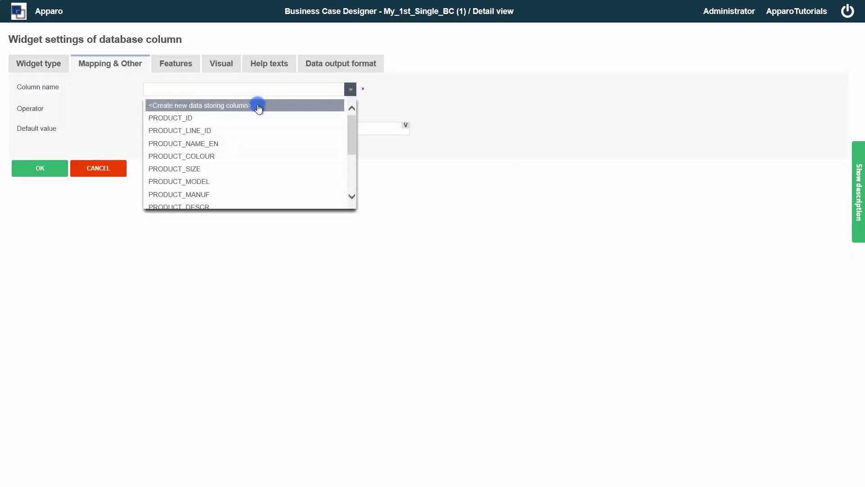
click(215, 118)
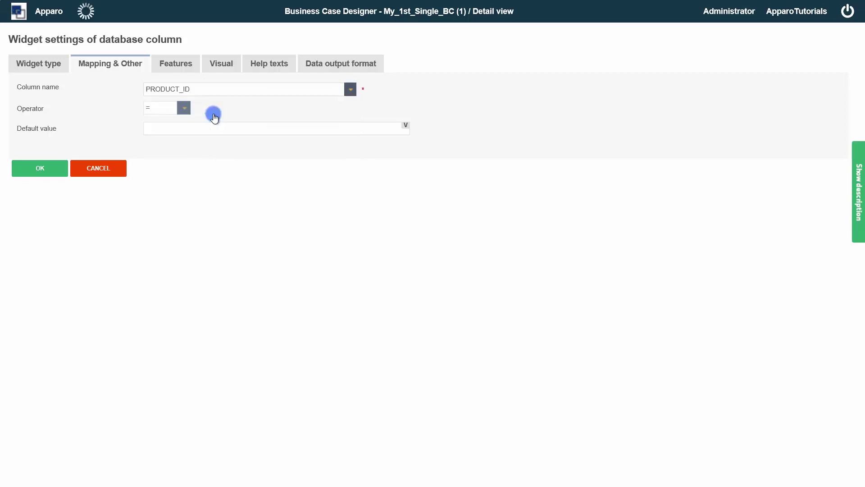
Hide the PRODUCT_ID filter widget for all users and accept its settings.
click(176, 68)
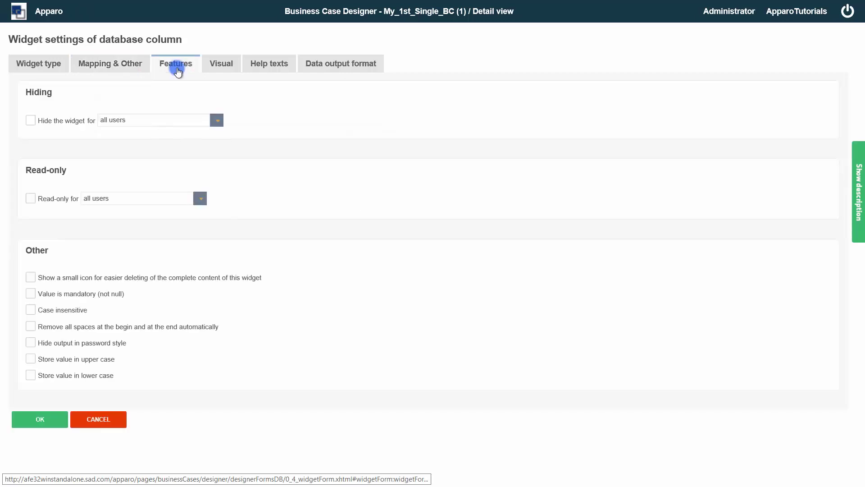
click(30, 120)
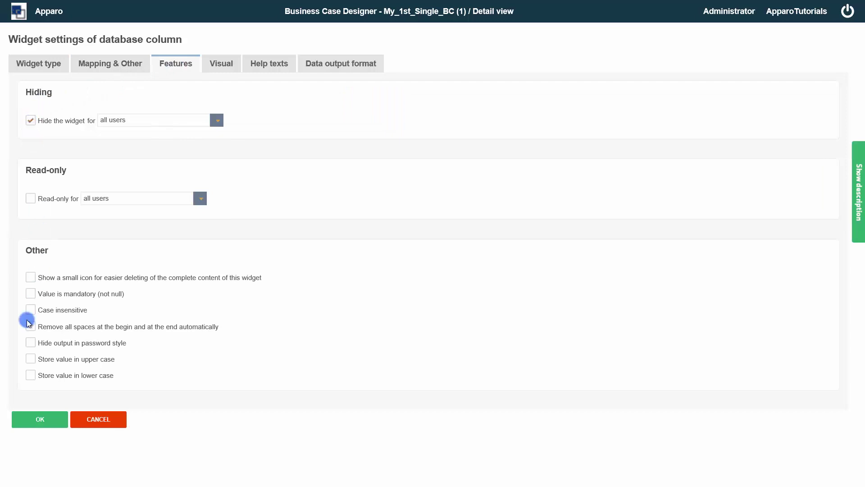
click(36, 423)
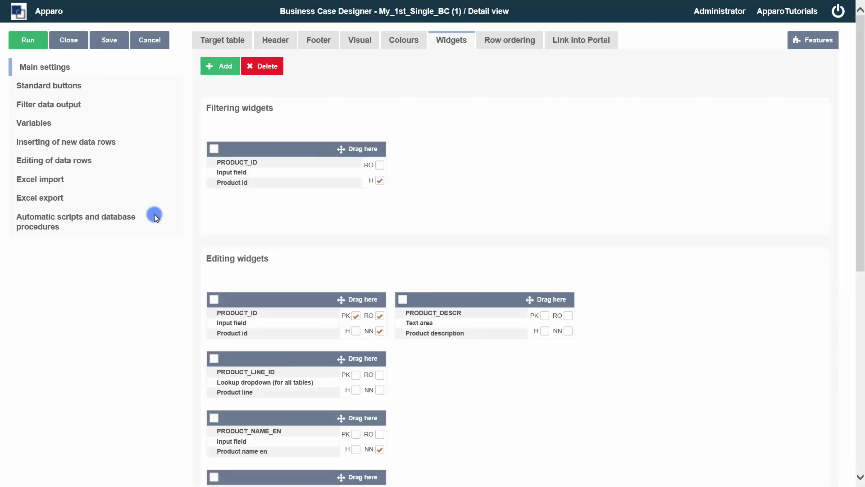
Change the single Business Case's name to "Edit product details".
click(228, 38)
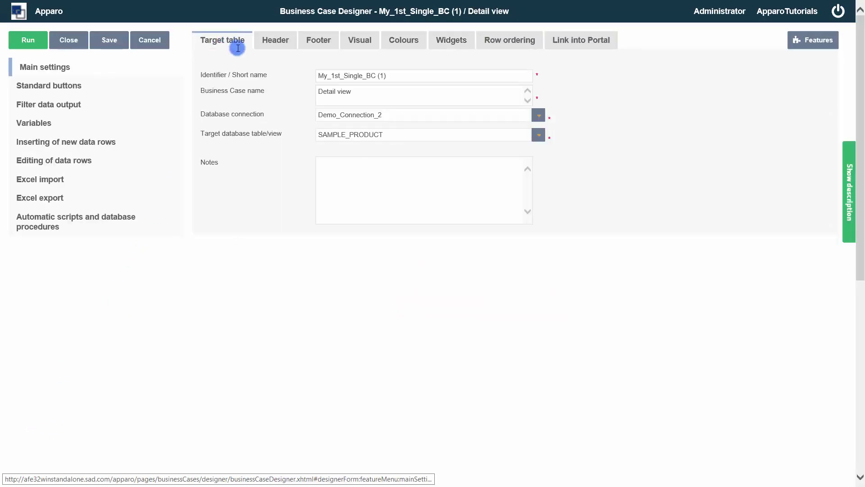
drag(353, 90, 271, 80)
text(Edit product details)
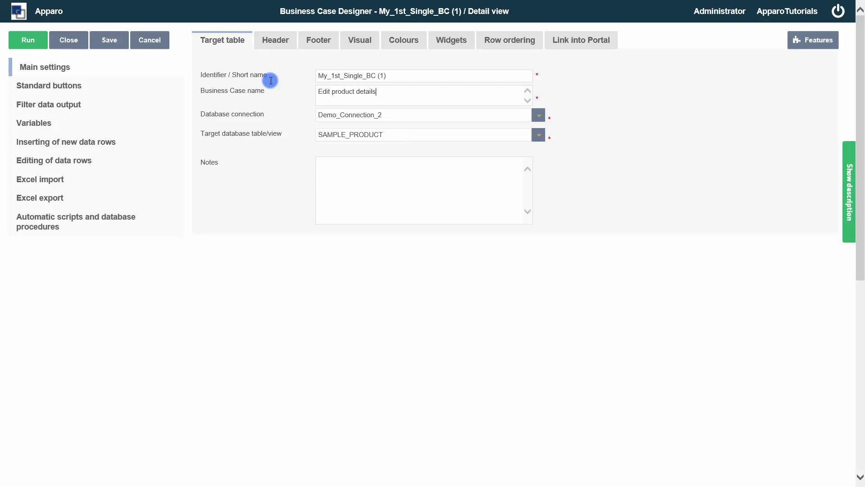
Set the English header title to "Here you can edit the product details" with description <hr>, and close the single Business Case.
click(275, 40)
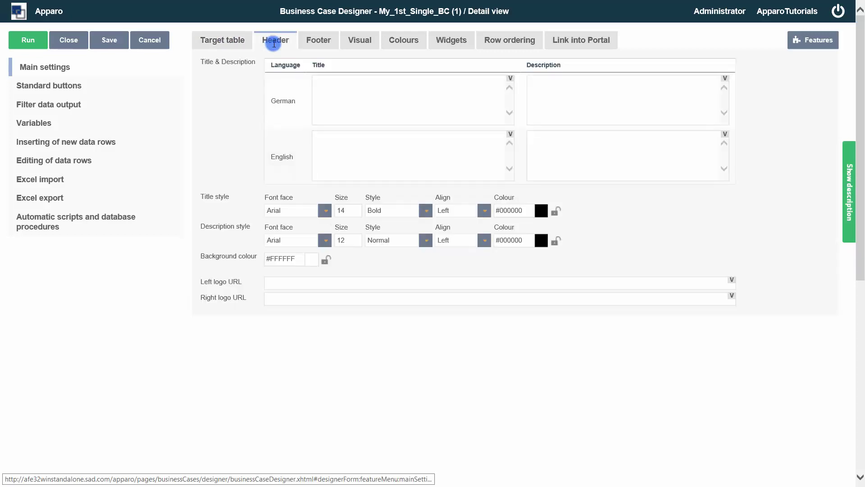
click(356, 147)
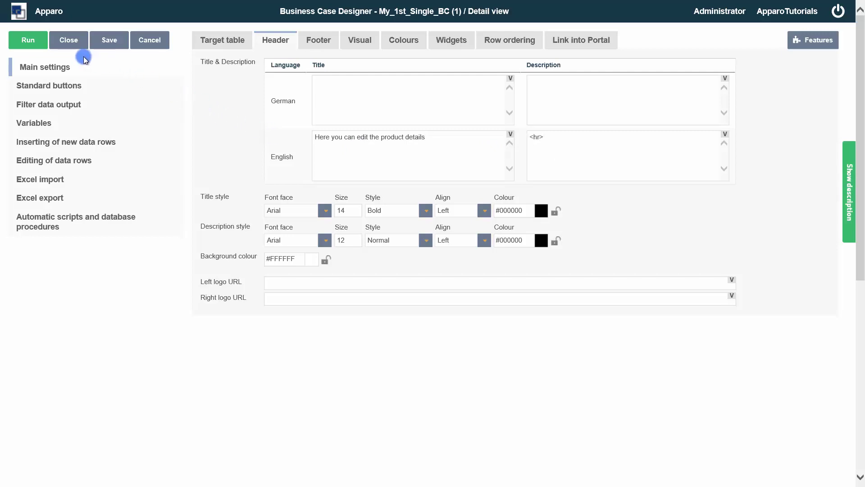
click(71, 42)
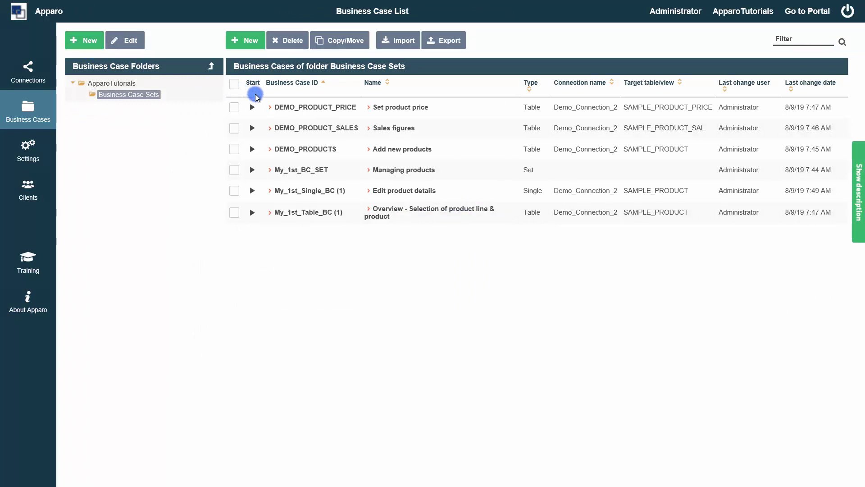
In DEMO_PRODUCT_PRICE, add a filter widget of type Input field mapped to the PRODUCT_ID column.
click(300, 110)
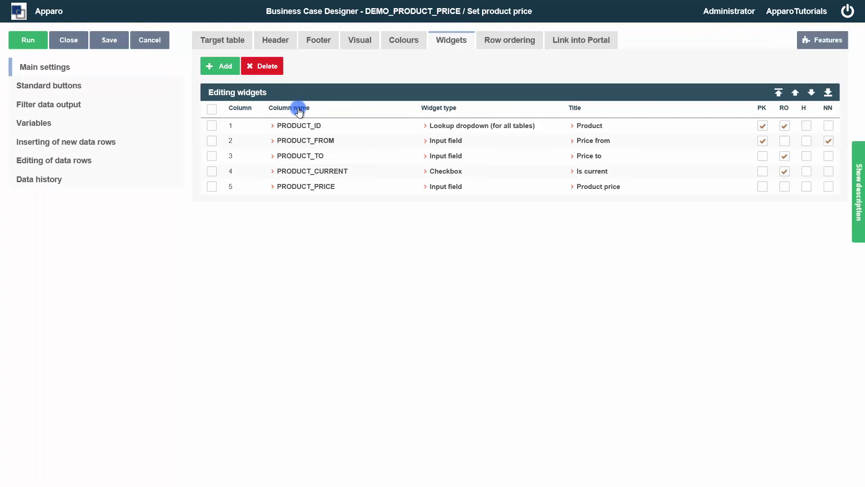
click(222, 72)
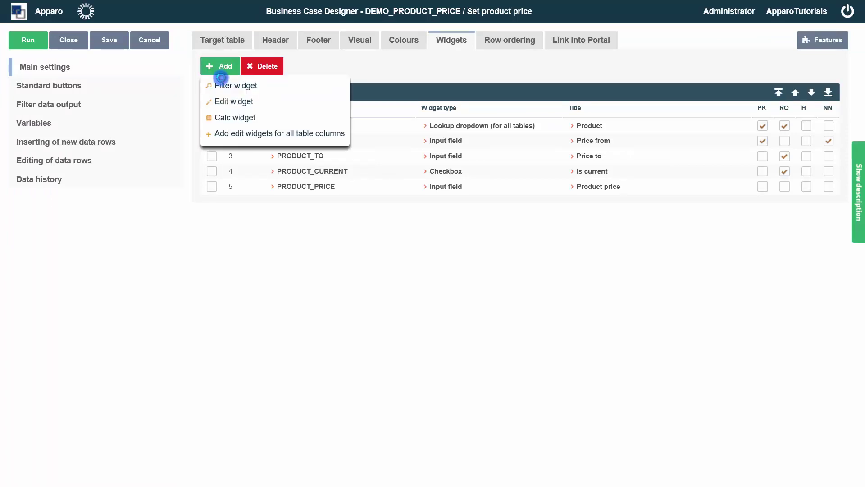
click(221, 82)
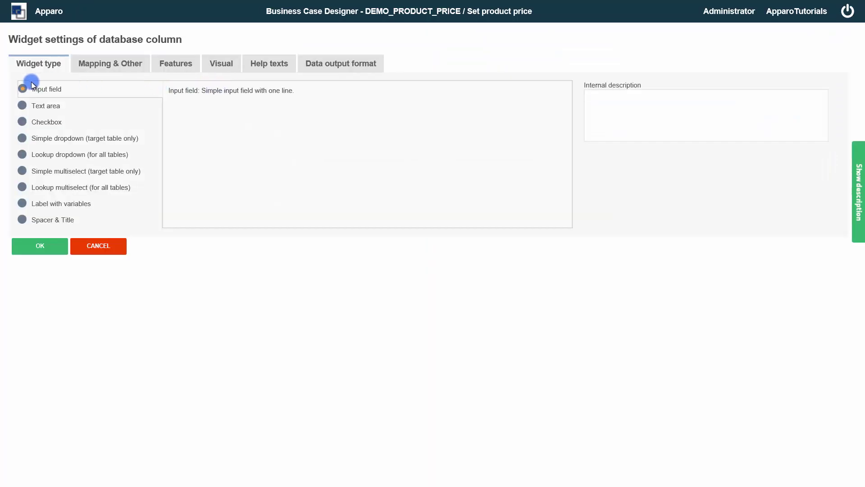
click(108, 68)
click(350, 89)
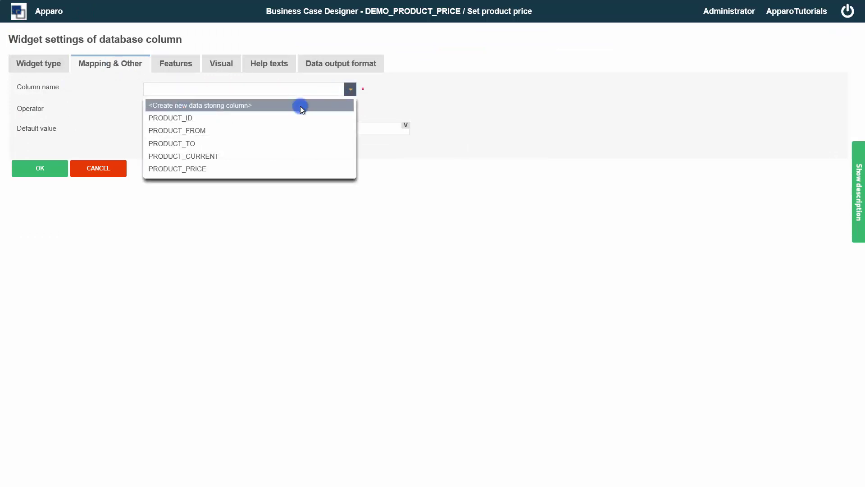
click(228, 117)
Hide the new DEMO_PRODUCT_PRICE filter widget for all users and accept its settings.
click(170, 63)
click(30, 120)
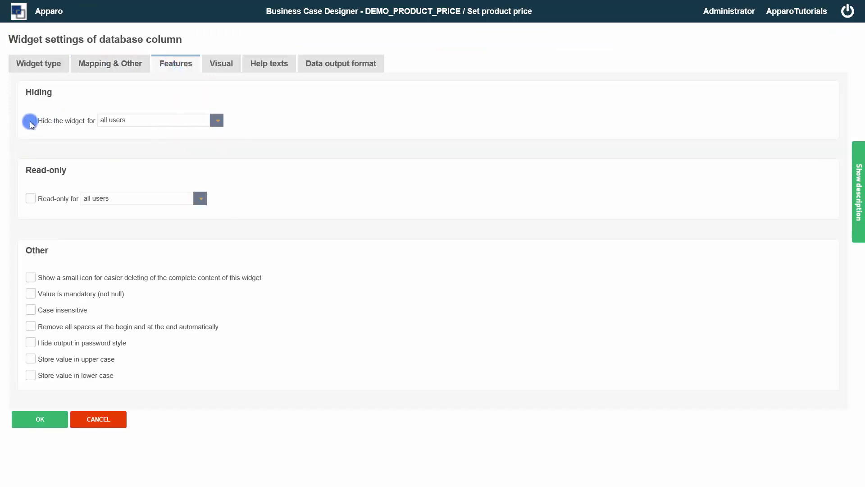
click(34, 418)
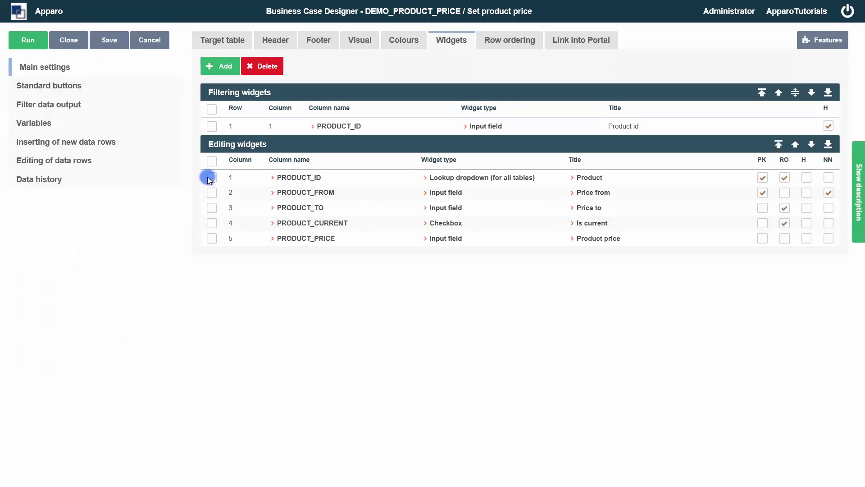
Check the name and header texts of DEMO_PRODUCT_PRICE, run it to examine its output, and close the run.
click(230, 43)
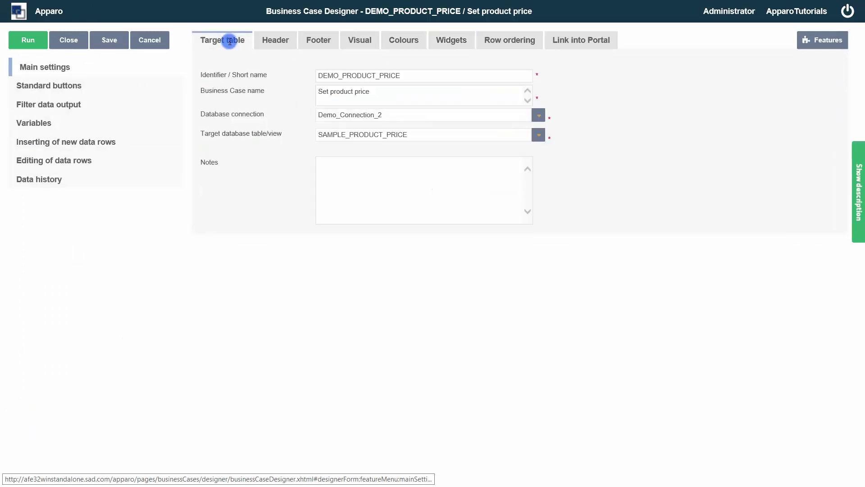
click(273, 39)
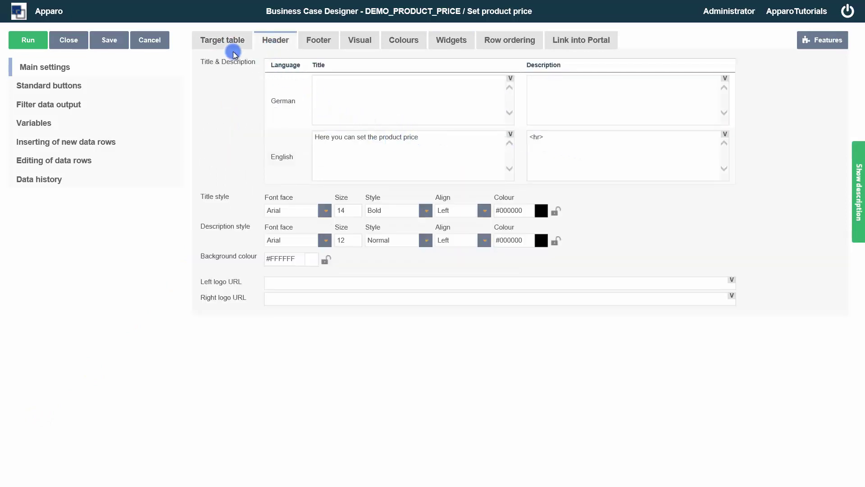
click(39, 43)
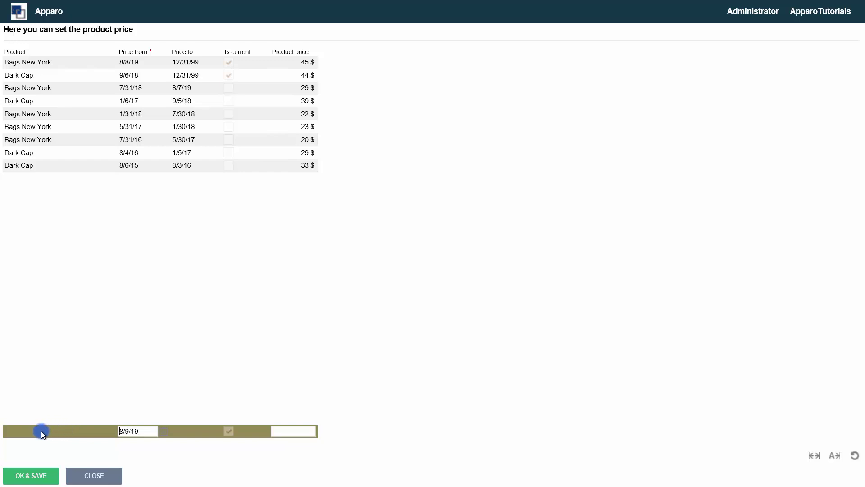
click(91, 478)
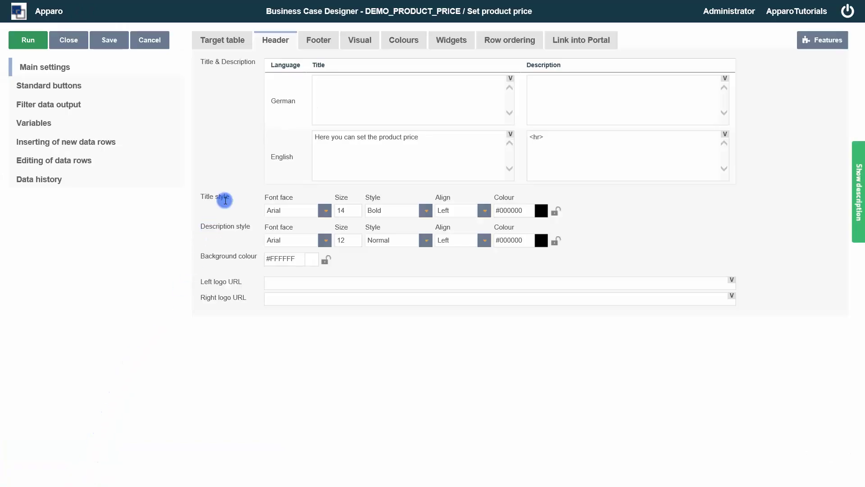
Set the default value of DEMO_PRODUCT_PRICE's PRODUCT_ID editing widget to the variable <%SEARCH_VALUE_PRODUCT_ID%> and accept it.
click(449, 39)
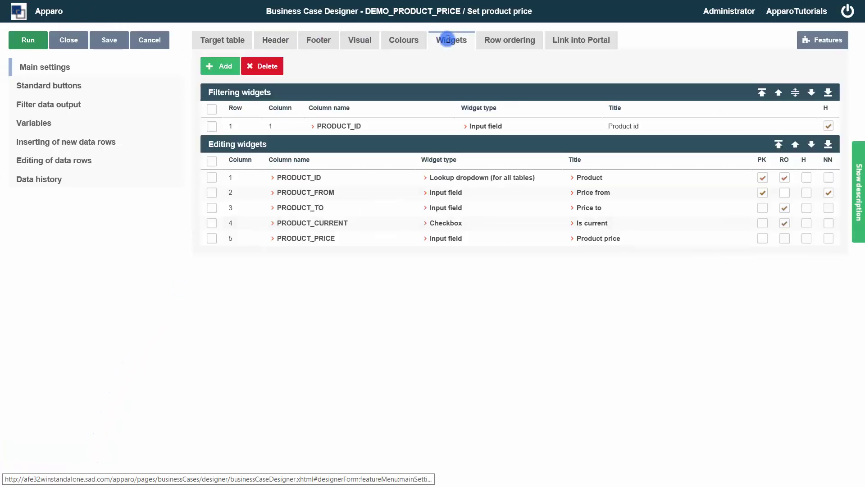
click(300, 178)
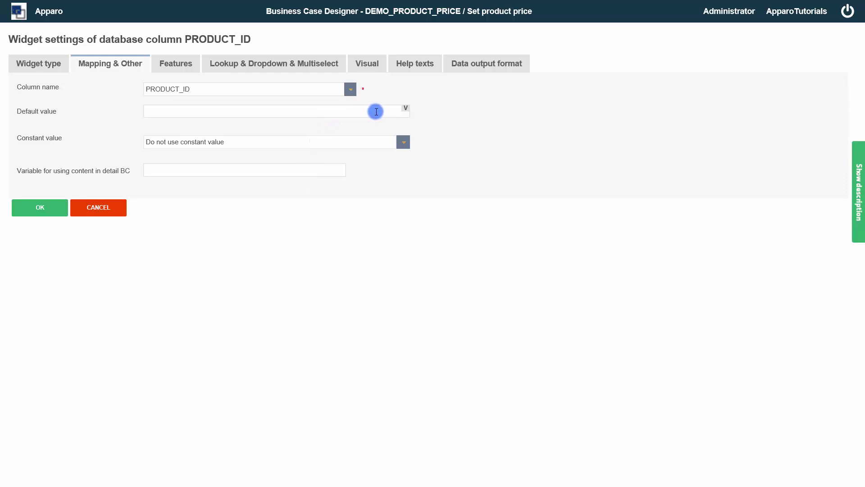
click(406, 109)
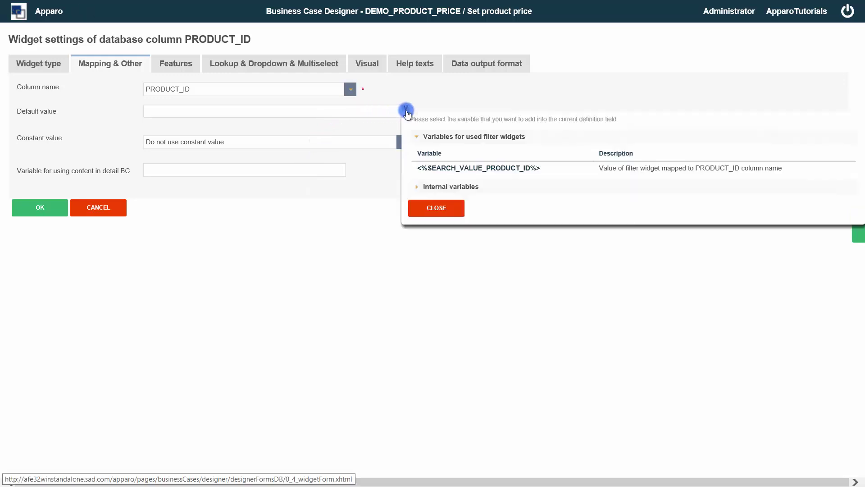
click(446, 168)
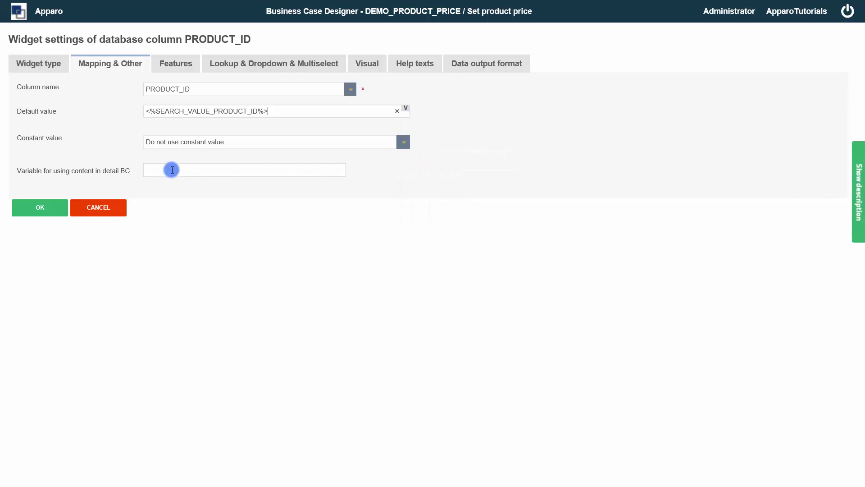
click(33, 209)
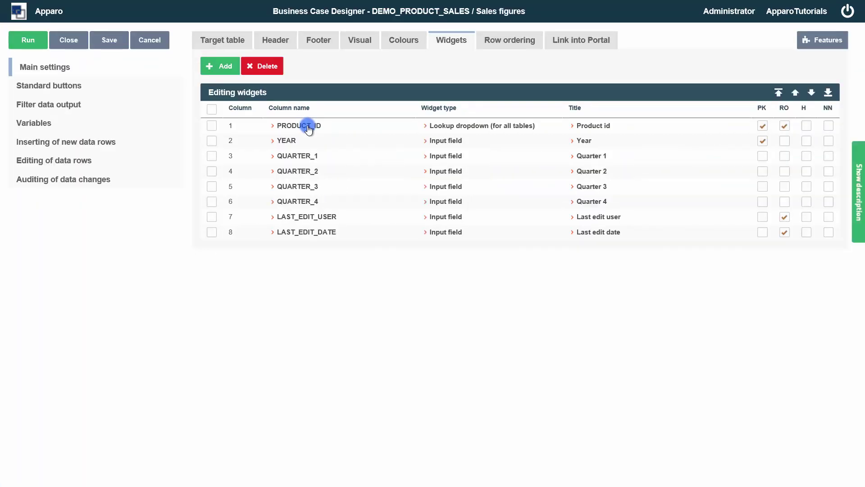
In DEMO_PRODUCT_SALES, add an Input field filter widget mapped to the PRODUCT_ID column.
click(229, 68)
click(229, 85)
click(113, 62)
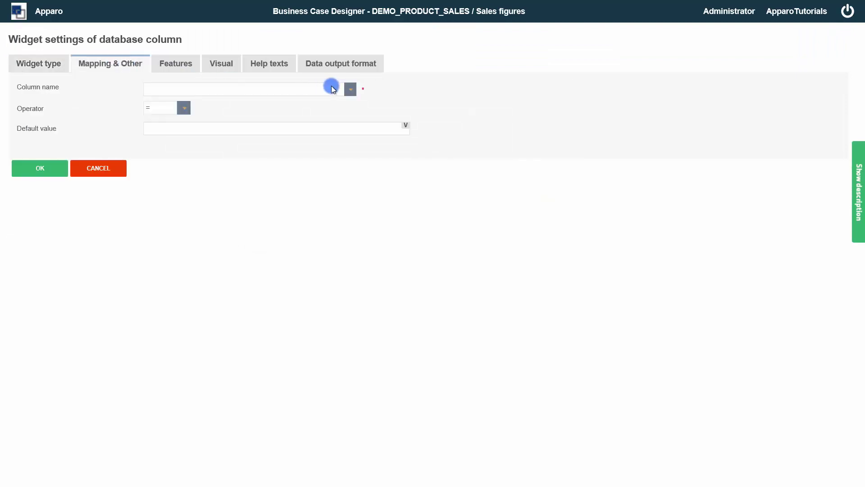
click(350, 88)
click(215, 108)
click(188, 117)
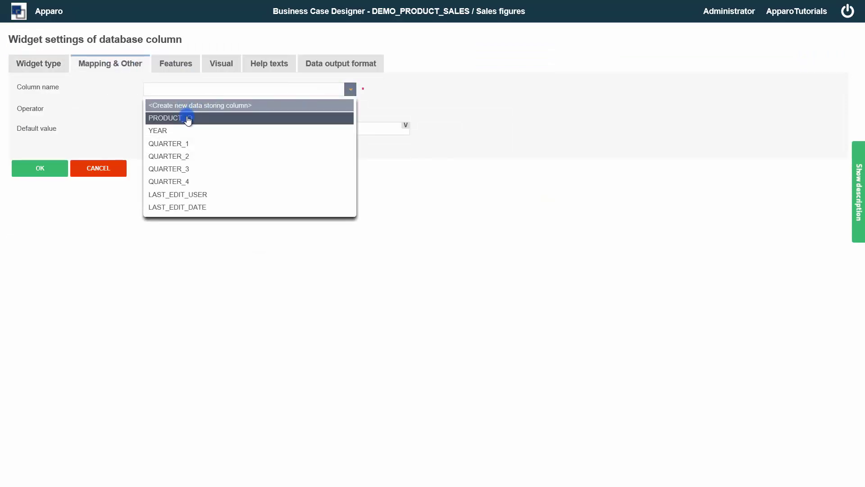
Hide the new DEMO_PRODUCT_SALES filter widget for all users and accept its settings.
click(177, 65)
click(37, 119)
click(29, 419)
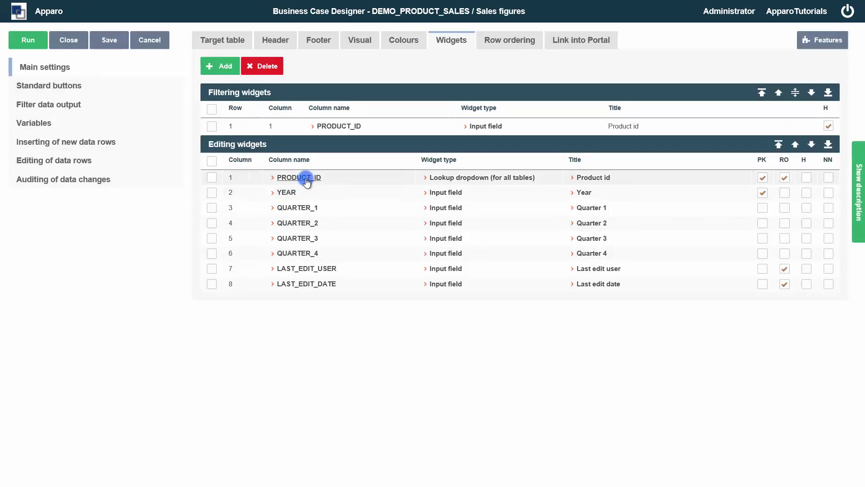
Give DEMO_PRODUCT_SALES's PRODUCT_ID editing widget the default value <%SEARCH_VALUE_PRODUCT_ID%>, and close the Business Case.
click(306, 179)
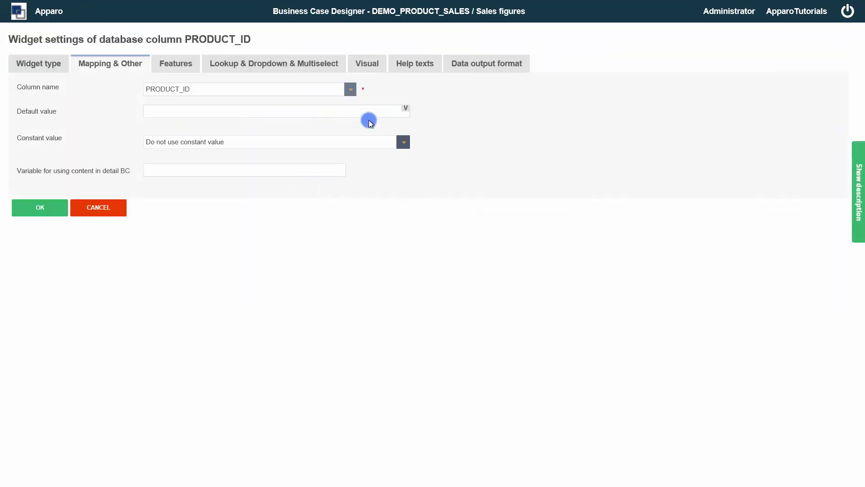
click(407, 111)
click(441, 168)
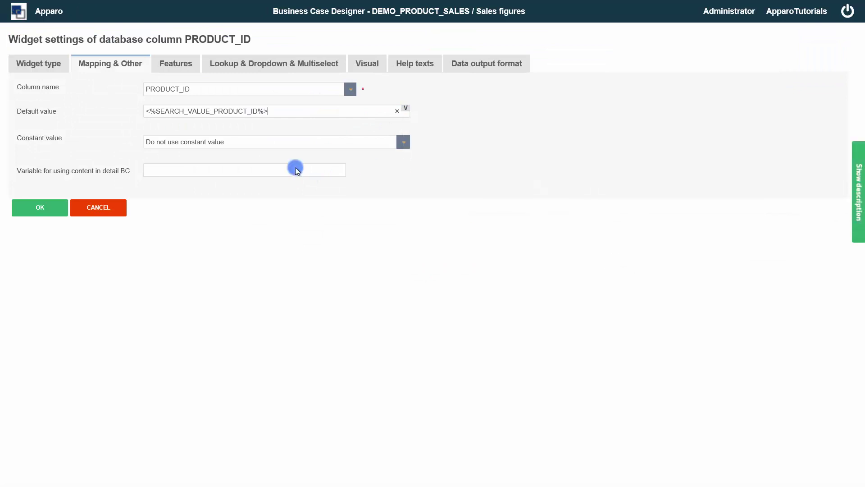
click(29, 217)
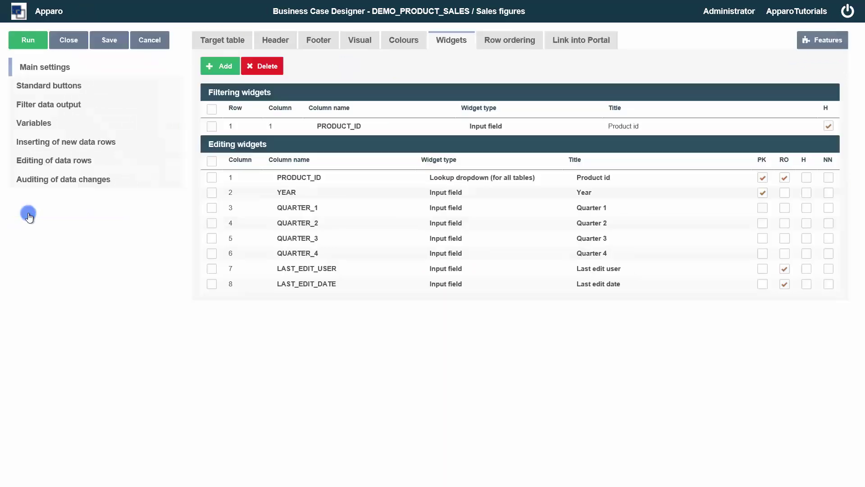
click(69, 45)
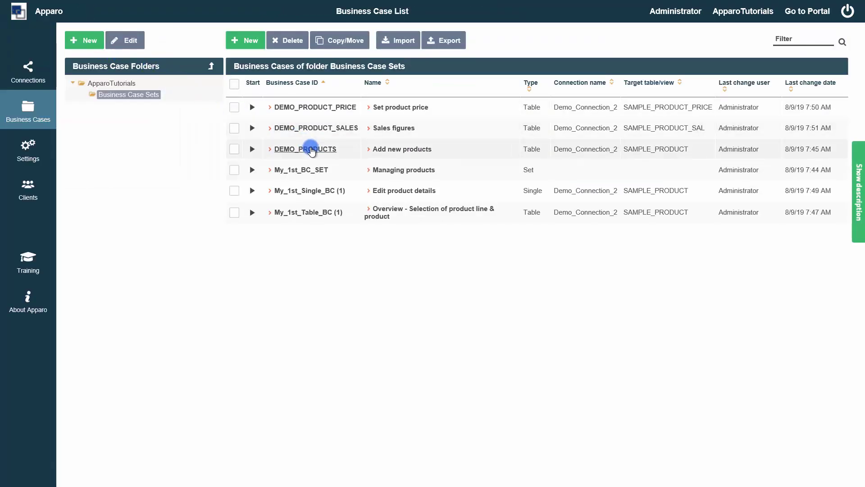
In DEMO_PRODUCTS, add a filter widget of type Input field mapped to the PRODUCT_LINE_ID column.
click(311, 149)
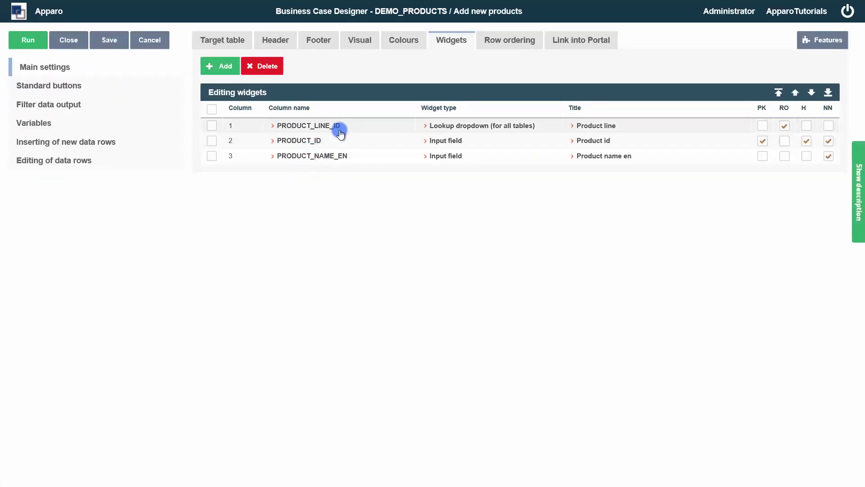
click(219, 71)
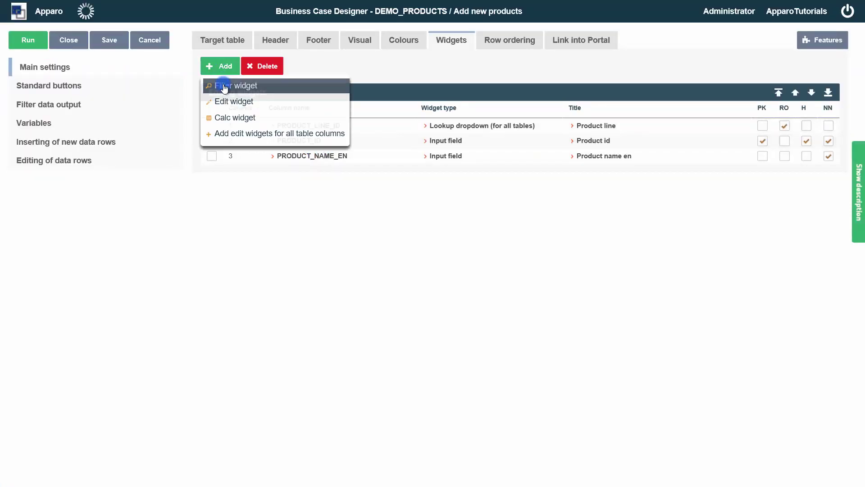
click(225, 86)
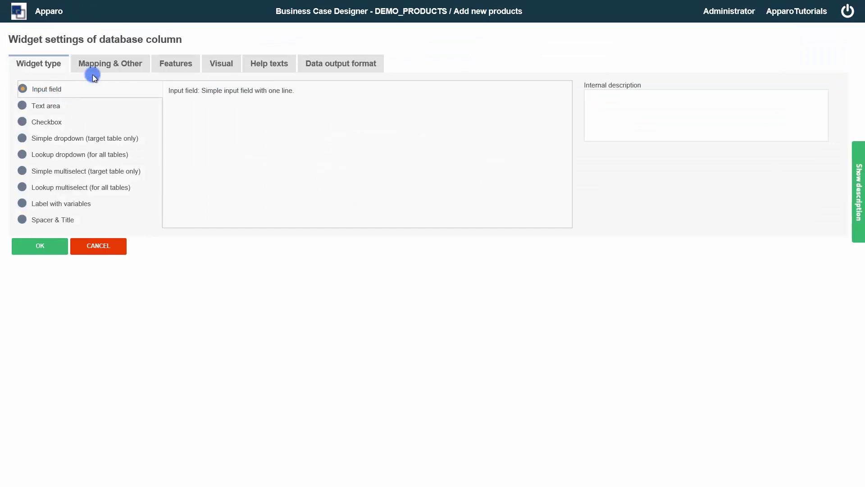
click(93, 73)
click(349, 89)
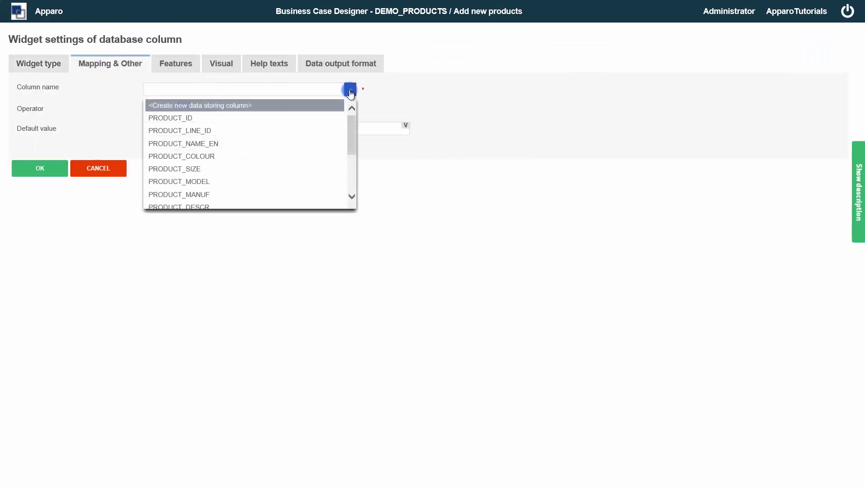
click(243, 129)
Hide the PRODUCT_LINE_ID filter widget for all users and accept its settings.
click(160, 64)
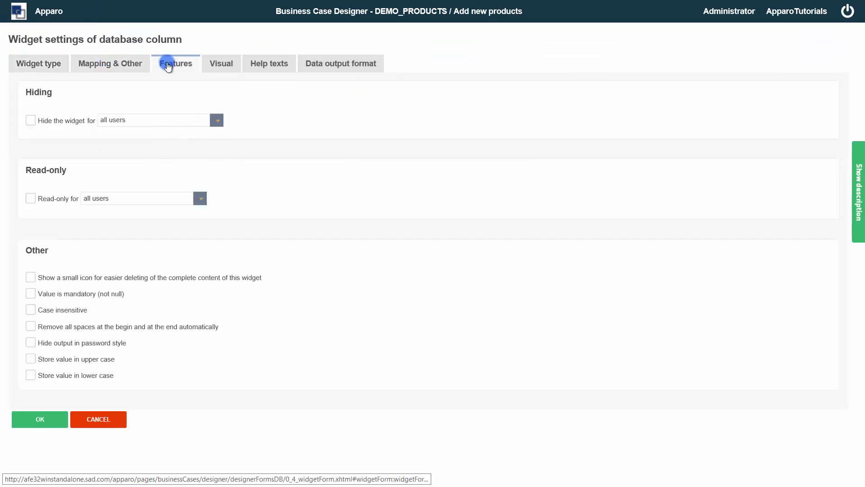
click(31, 120)
click(51, 420)
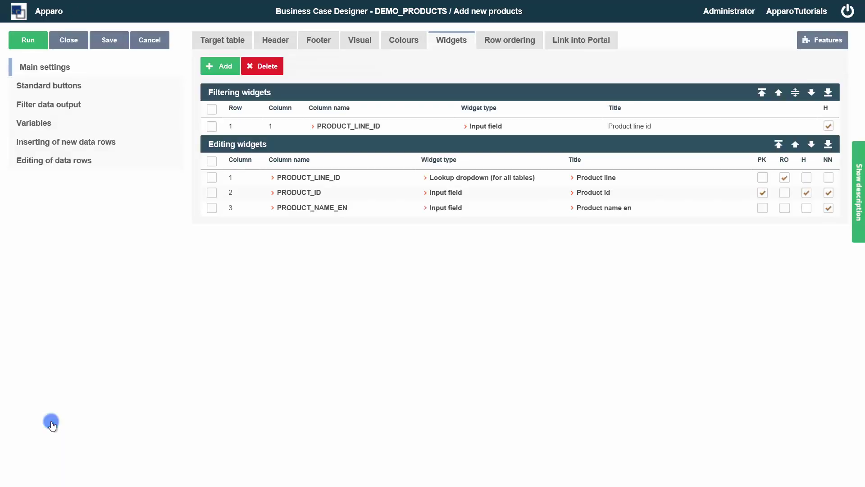
Set the PRODUCT_LINE_ID editing widget's default value to <%SEARCH_VALUE_PRODUCT_LINE_ID%>, and close DEMO_PRODUCTS.
click(310, 179)
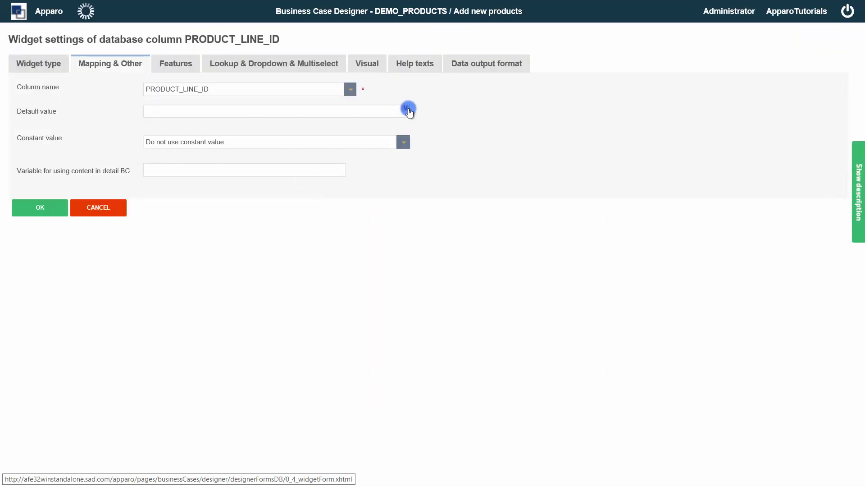
click(406, 108)
click(456, 169)
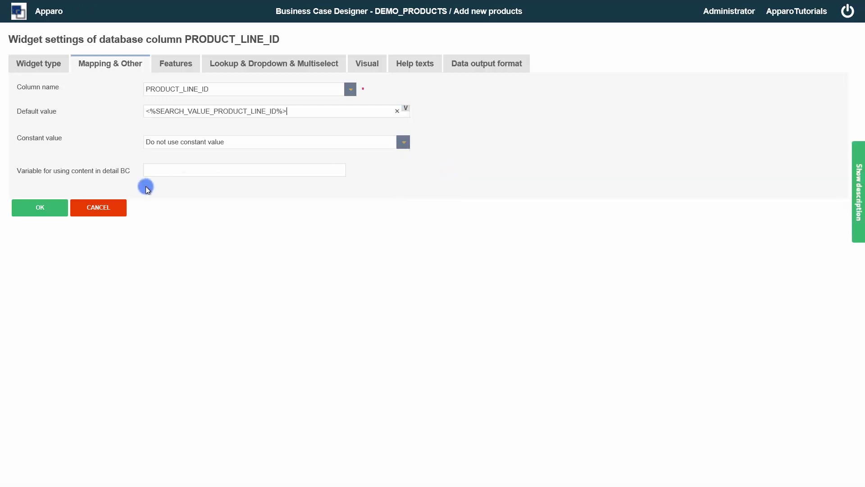
click(44, 212)
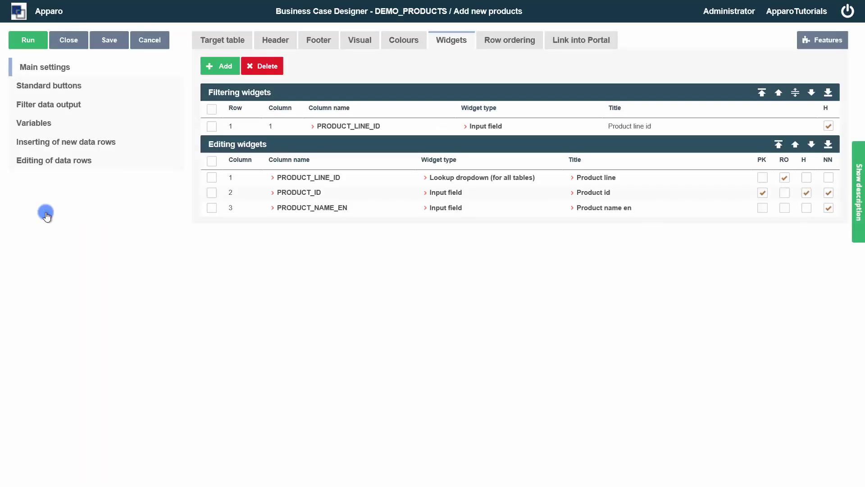
click(70, 42)
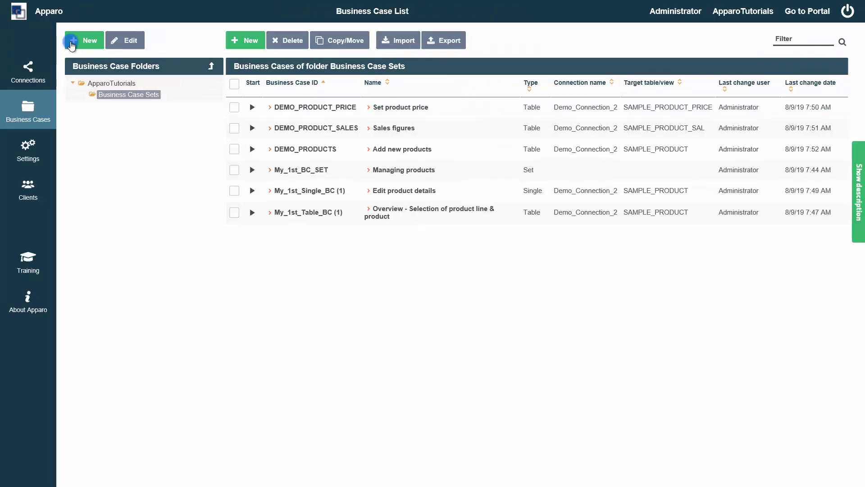
In My_1st_BC_SET, add a global Set filter named Products that links the four Product id filter widgets.
click(296, 170)
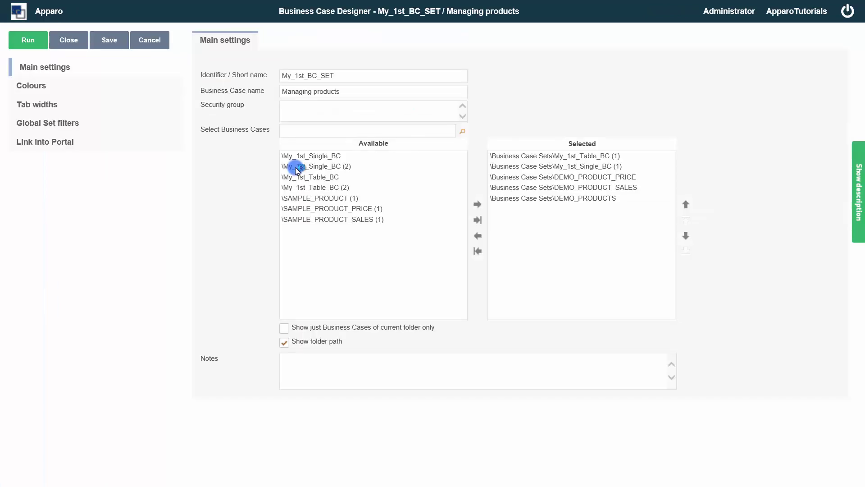
click(79, 127)
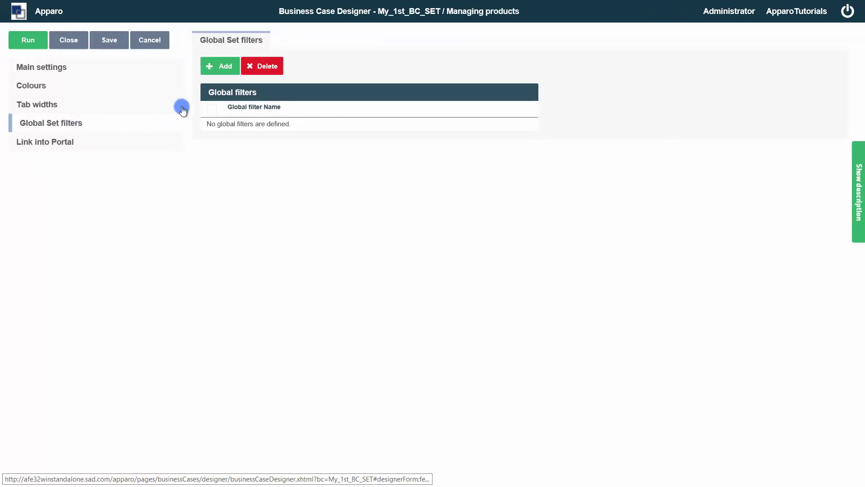
click(218, 70)
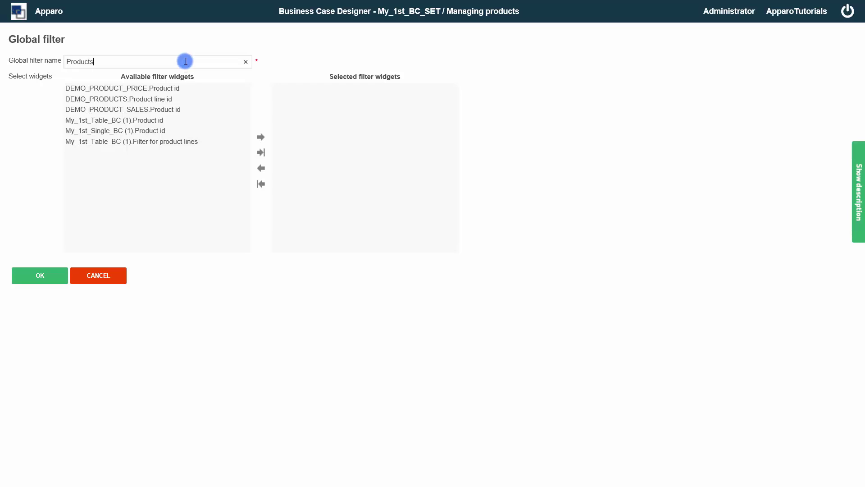
click(180, 89)
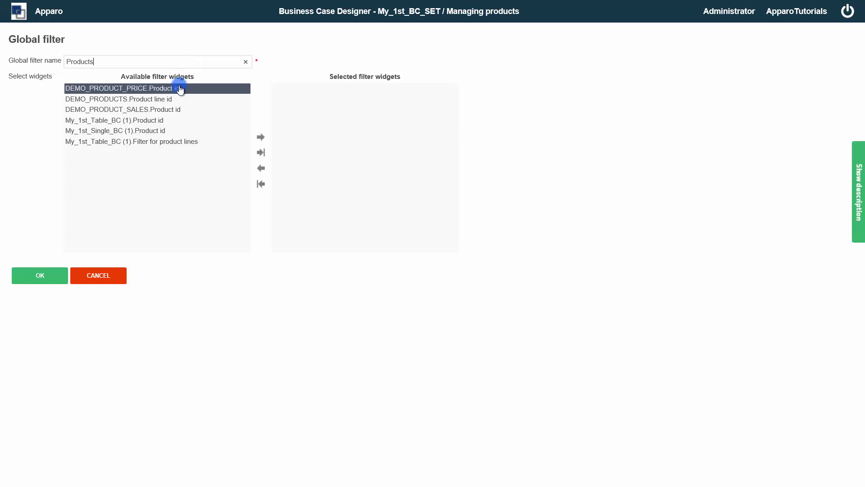
double_click(180, 88)
click(178, 102)
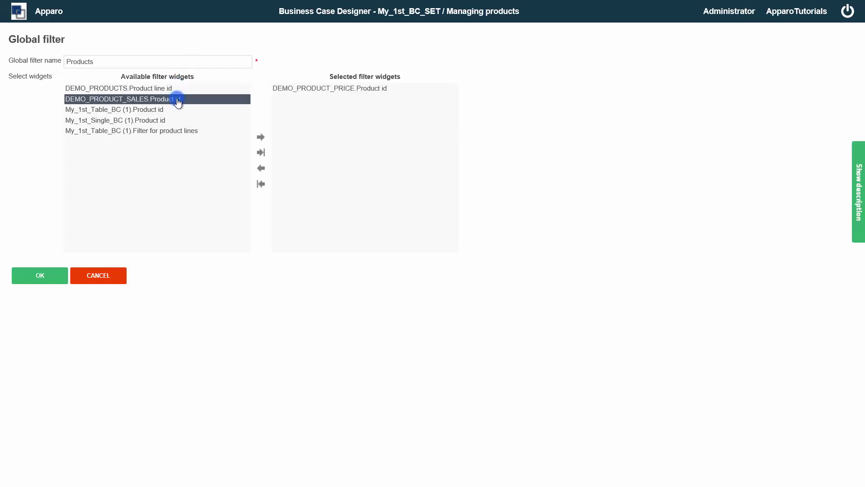
double_click(178, 99)
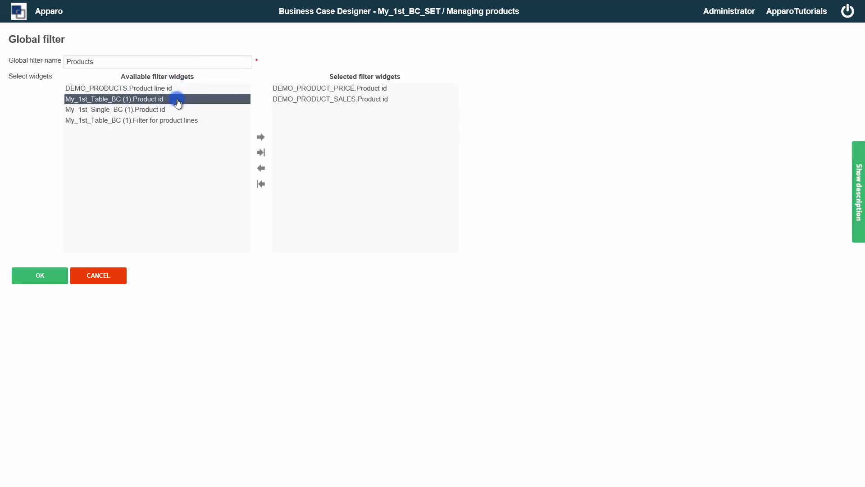
double_click(178, 100)
double_click(178, 100)
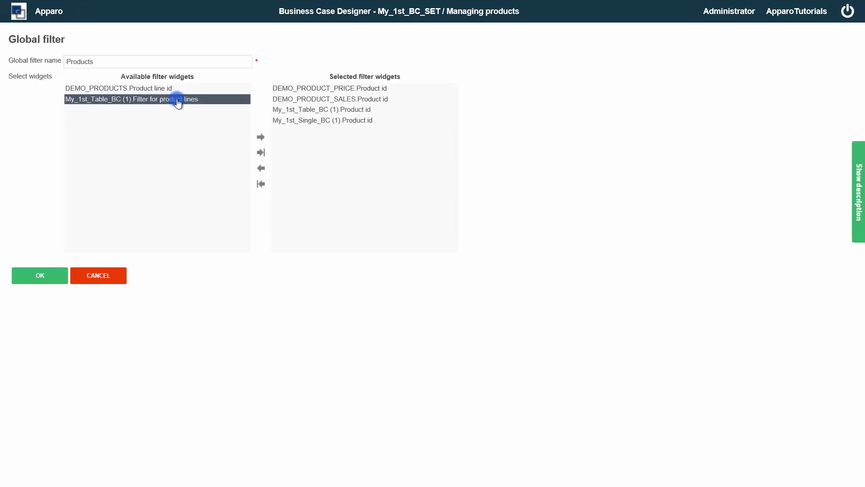
click(34, 275)
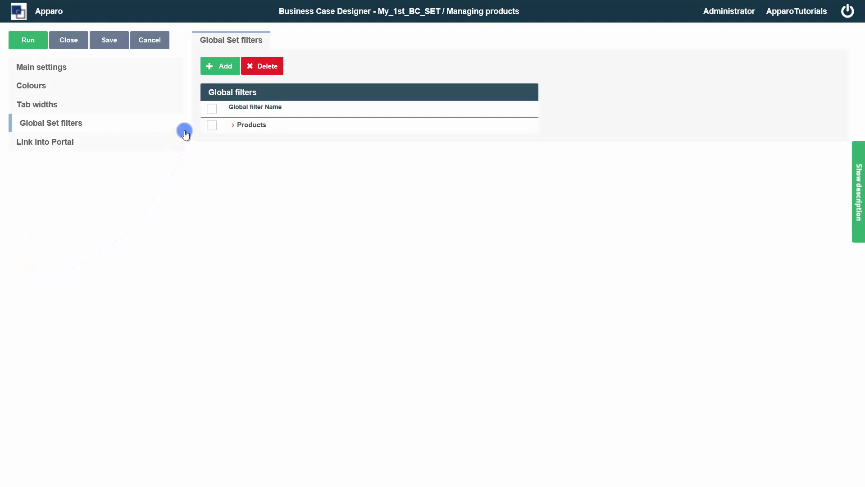
Add a global Set filter named Product lines linking My_1st_Table_BC (1)'s Filter for product lines and DEMO_PRODUCTS' Product line id.
click(213, 69)
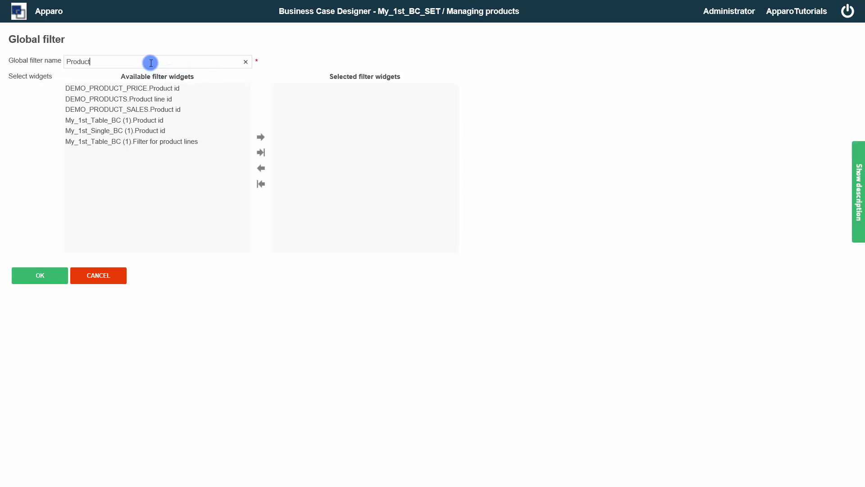
text(s)
click(152, 101)
click(150, 131)
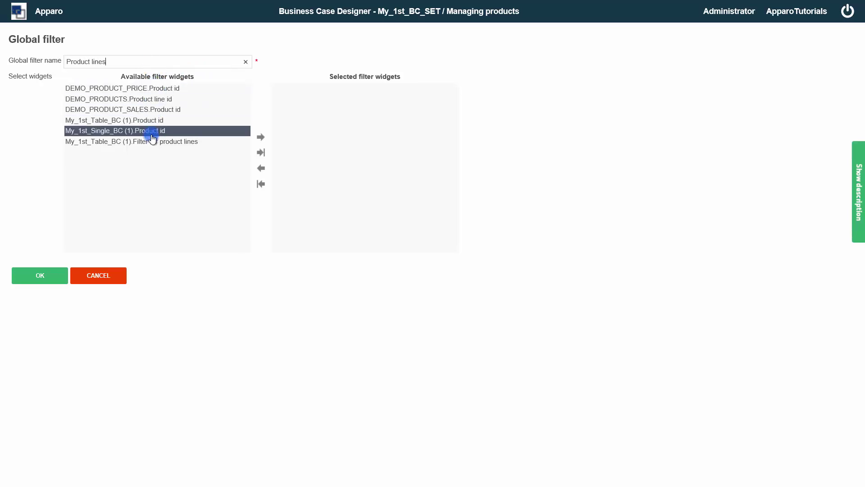
click(152, 142)
double_click(152, 144)
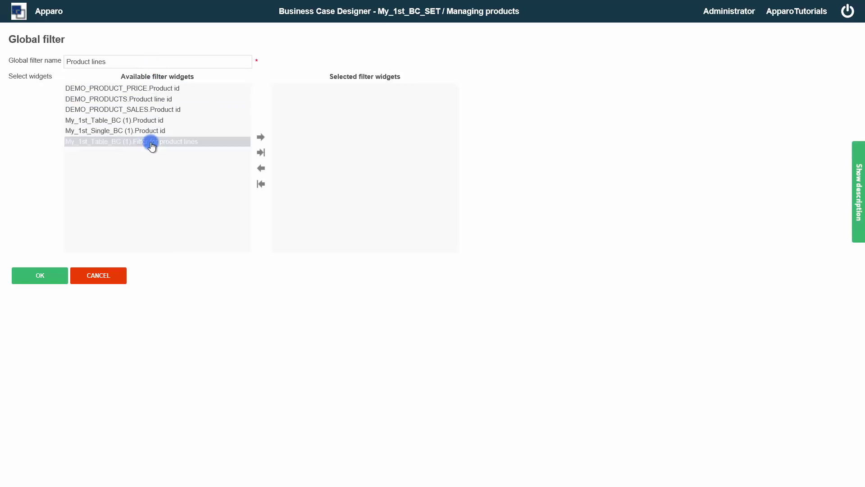
double_click(162, 99)
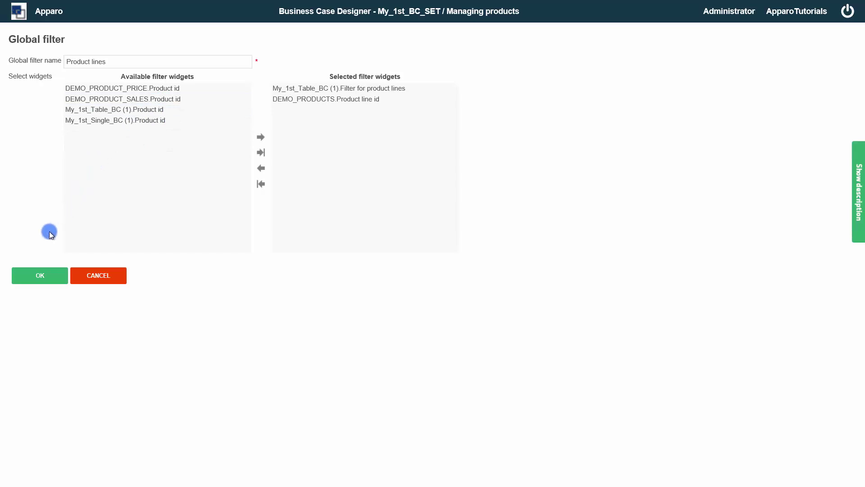
click(37, 270)
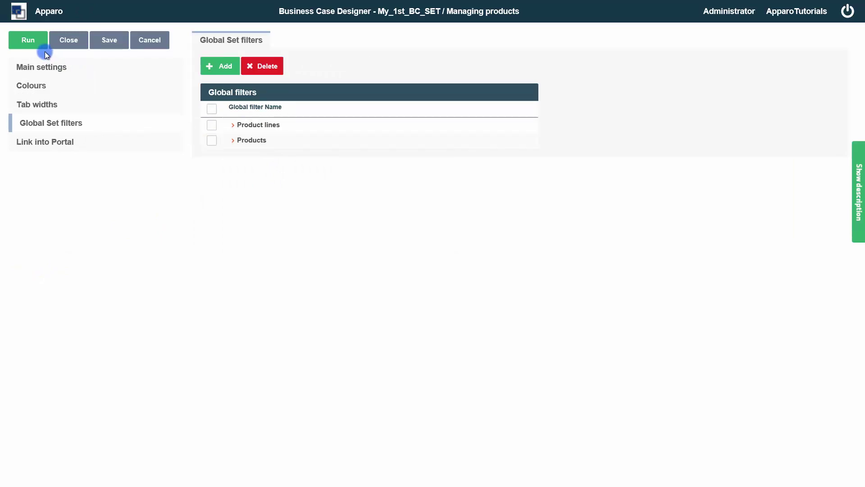
Run the Business Case Set and filter it by product line Bags and product Bags New York.
click(37, 41)
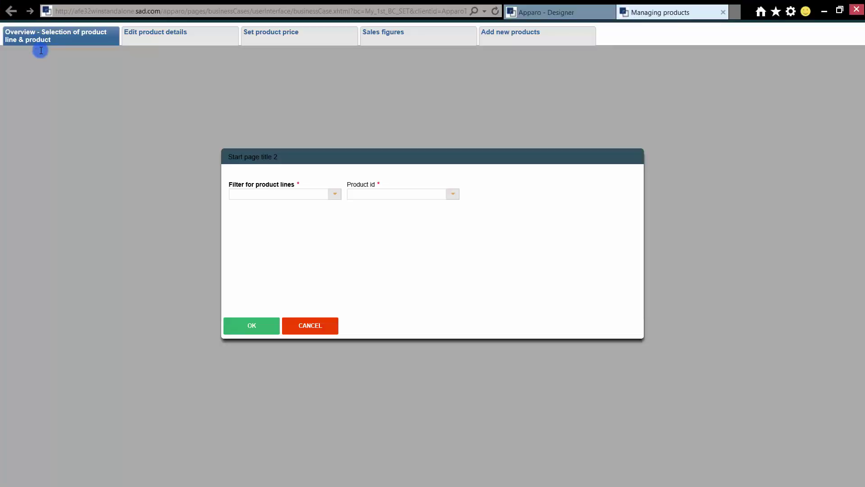
click(334, 194)
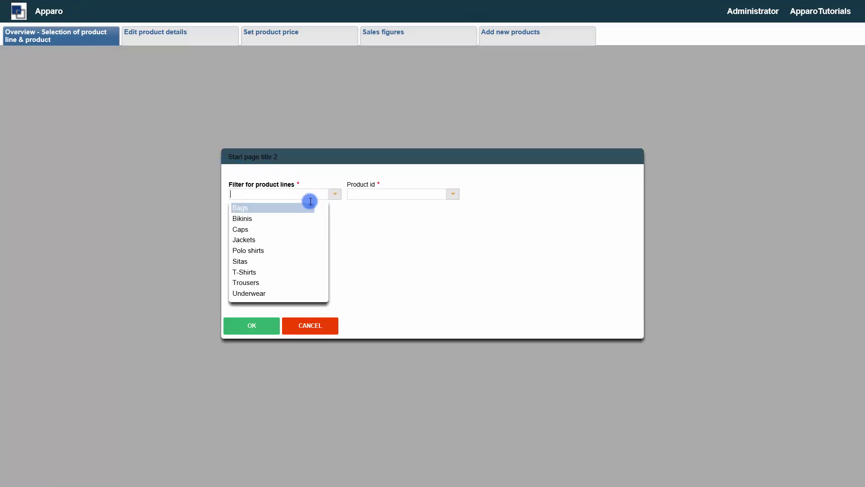
click(292, 206)
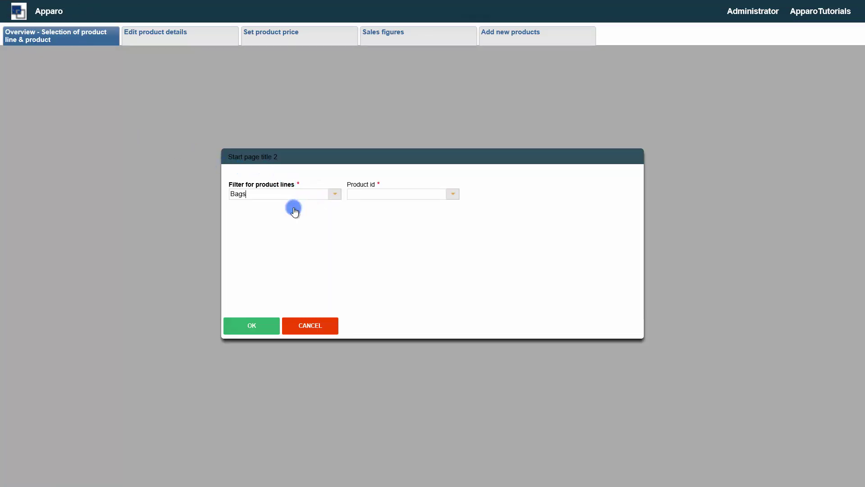
click(453, 195)
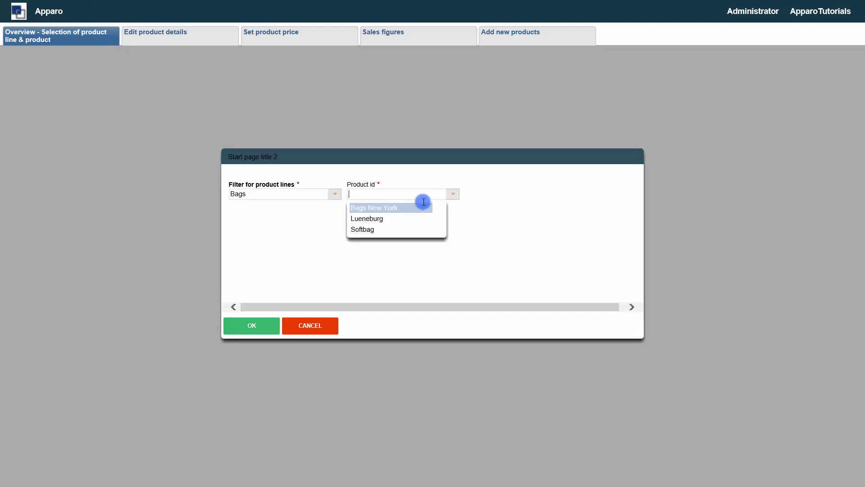
click(402, 208)
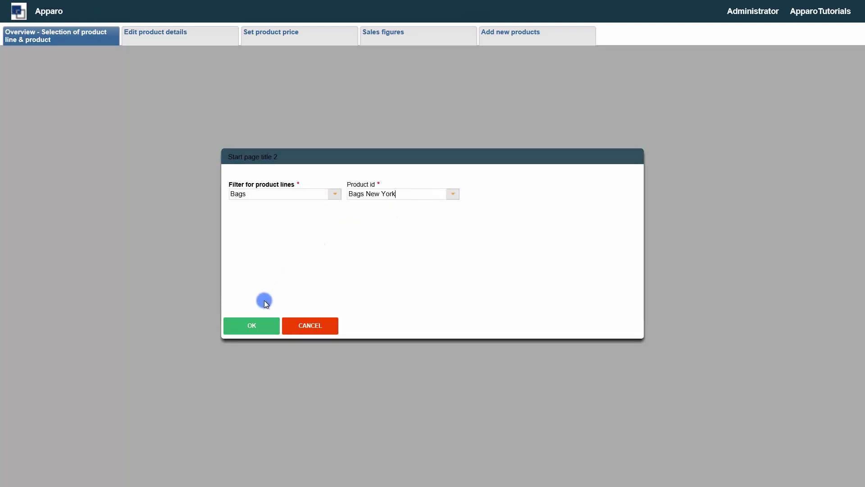
click(251, 328)
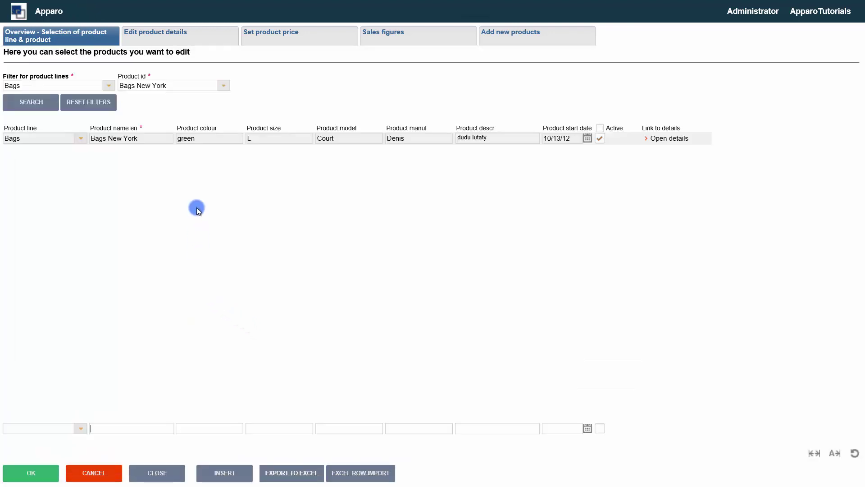
In the product details of Bags New York, set the product size to XL and save the record.
click(176, 35)
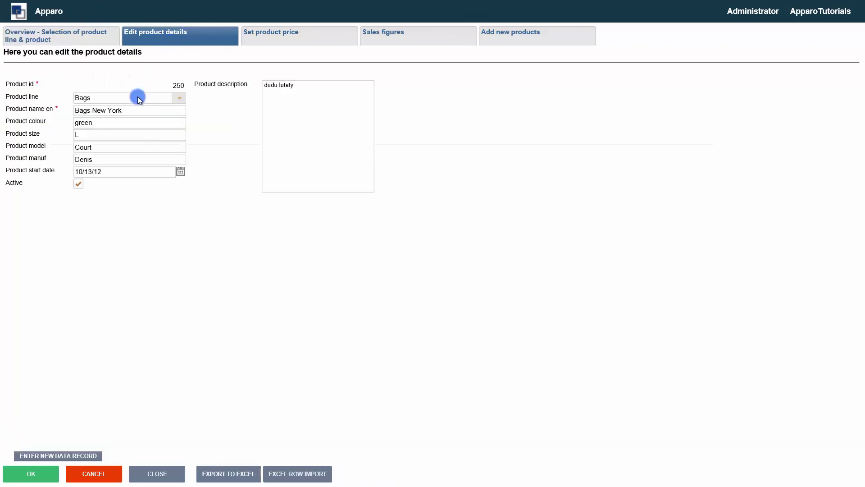
drag(107, 132, 61, 136)
text(XL)
click(19, 471)
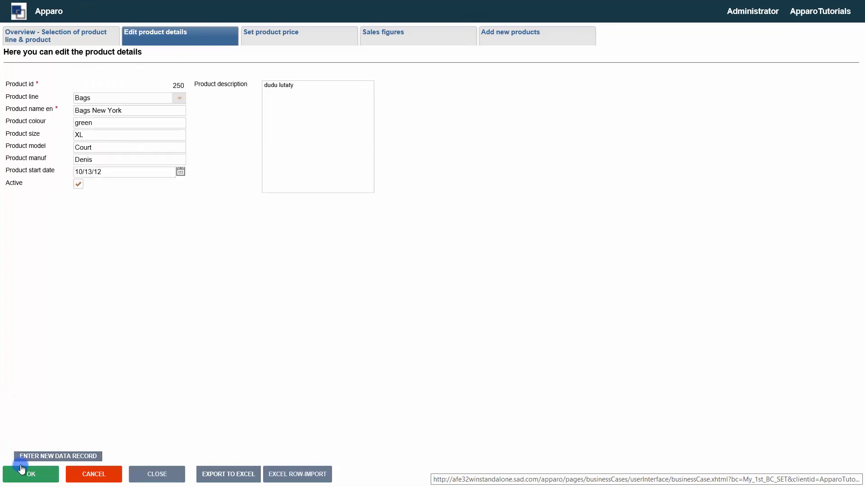
Add and save a new product price of 39 $ for Bags New York.
click(295, 36)
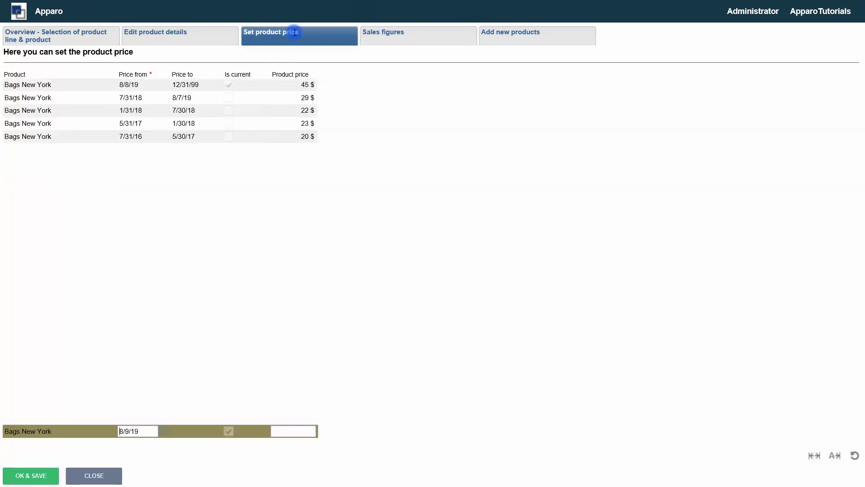
click(299, 432)
text(39)
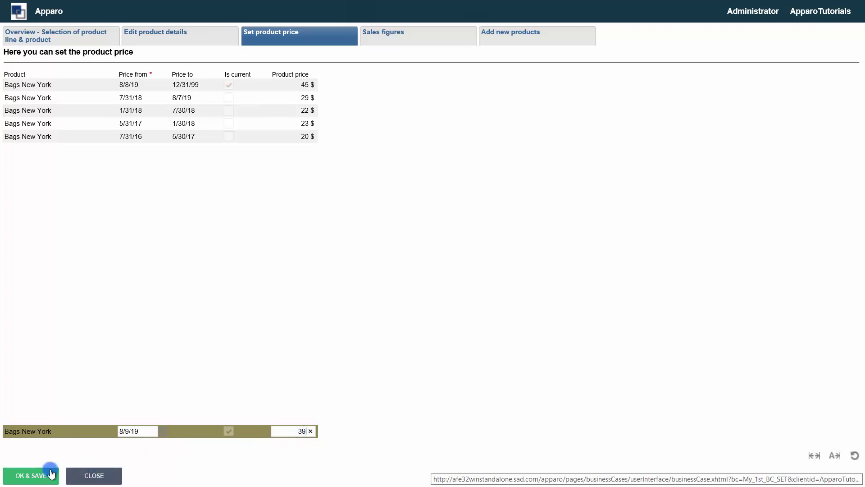
click(26, 476)
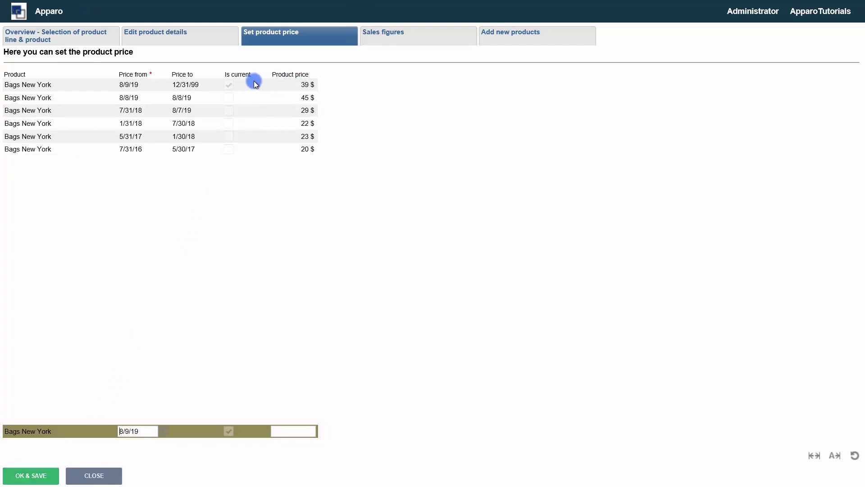
Enter 5000 as the 2019 Quarter 2 sales figure for Bags New York and save it.
click(385, 34)
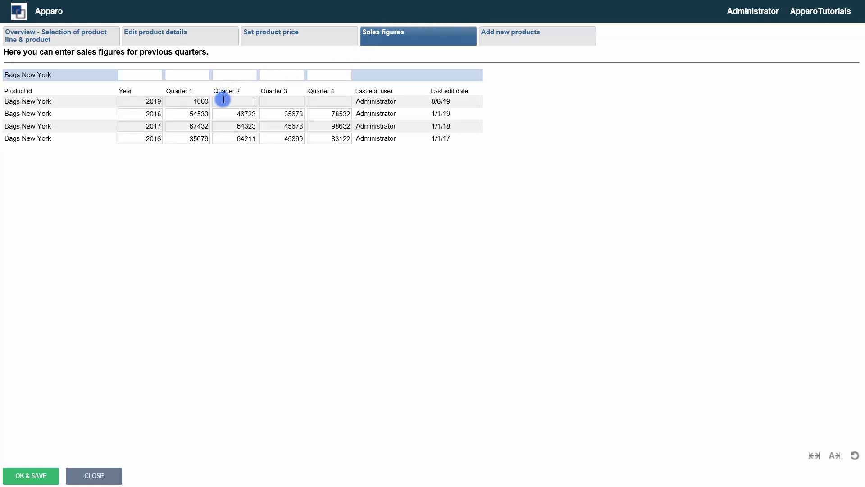
text(5000)
click(33, 474)
Add a new product named New bag to the Bags product line and save it.
click(519, 37)
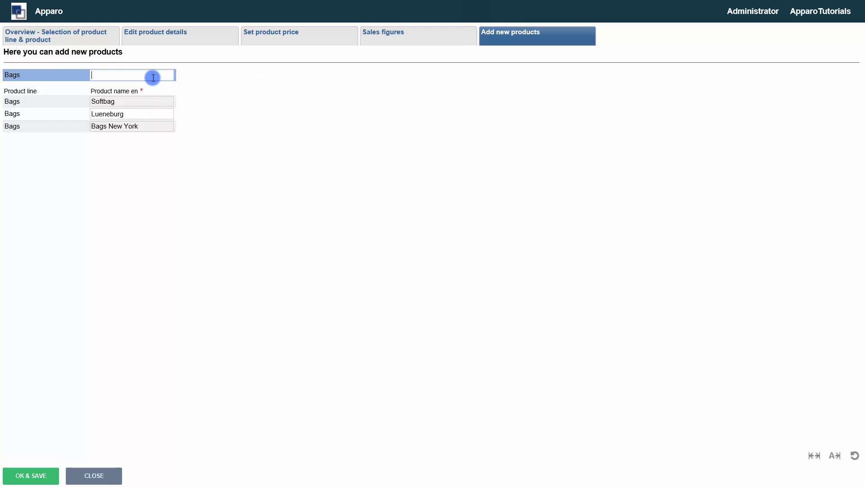
text(New bag)
click(35, 478)
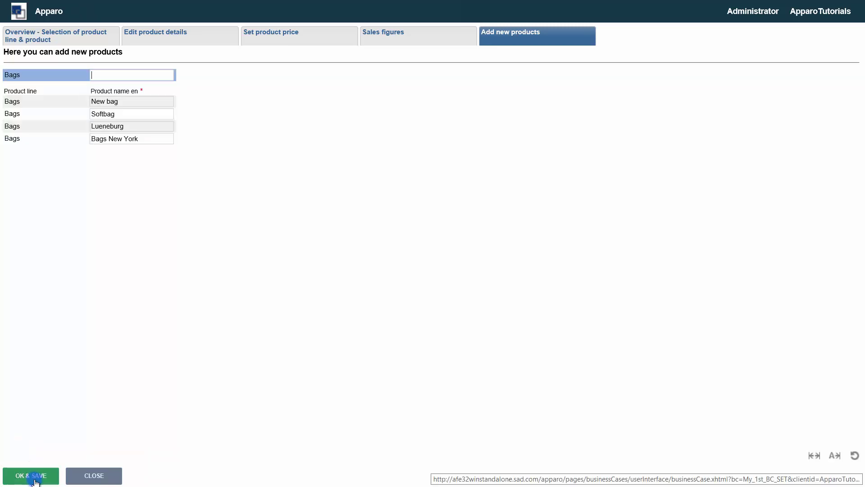
Return to the product overview and filter it by the product New bag.
click(55, 41)
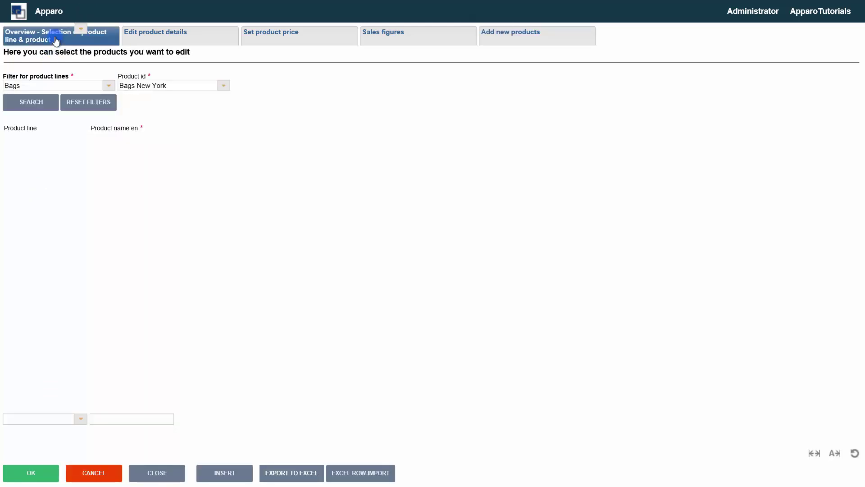
click(223, 86)
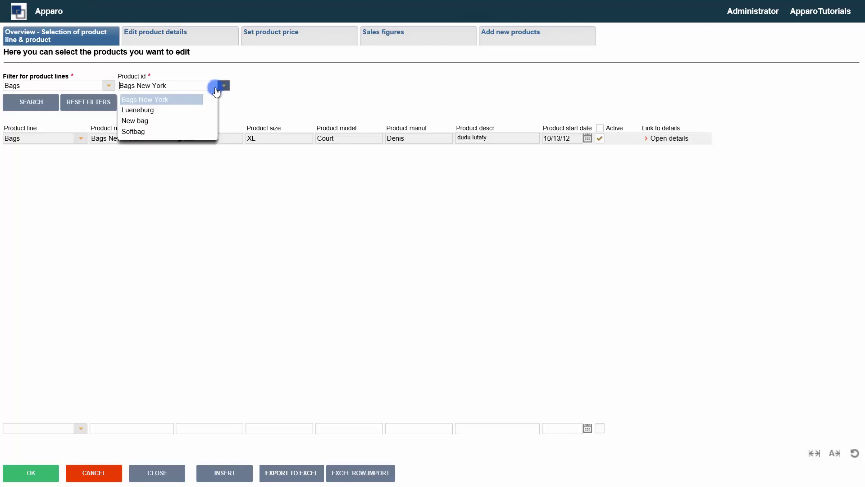
click(155, 120)
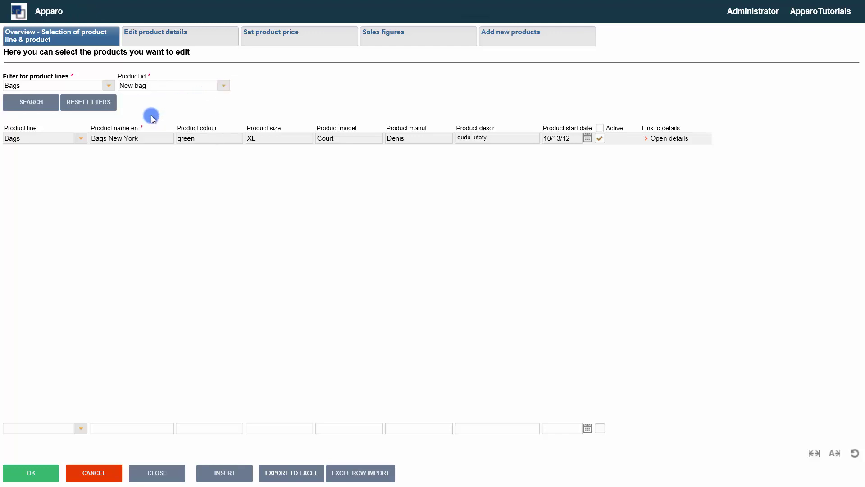
click(38, 104)
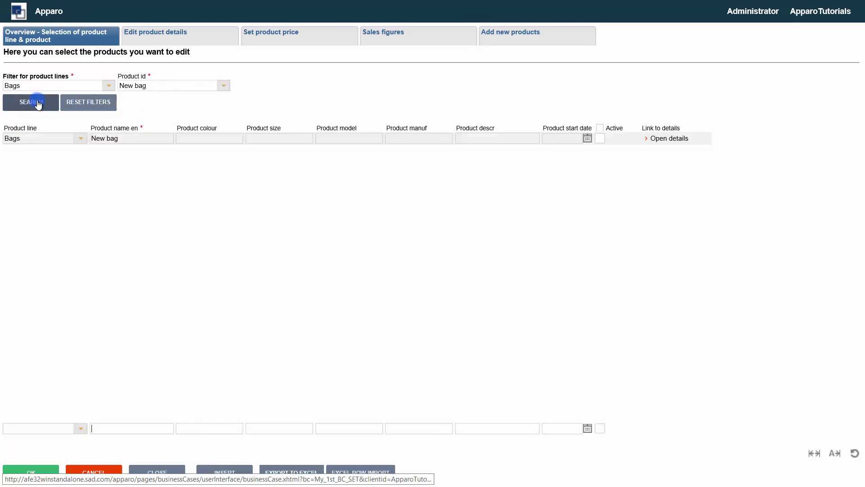
In New bag's product details, enter the colour Yellow and size L, and return to the product overview.
click(165, 36)
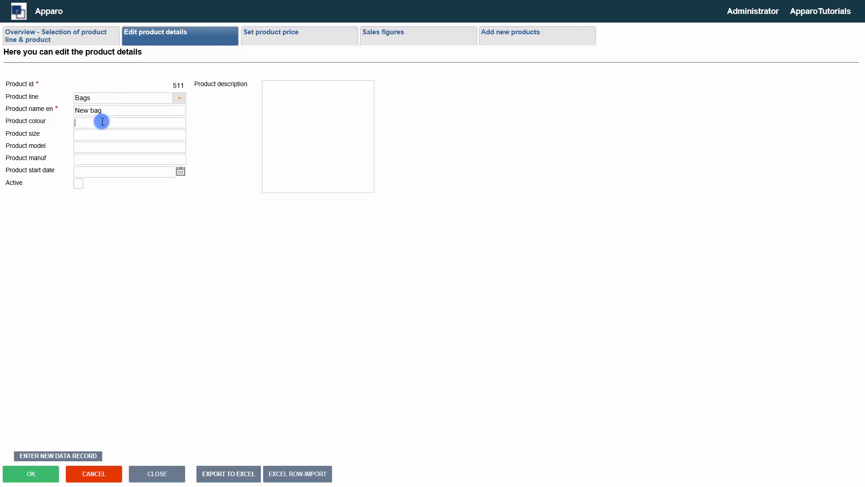
text(Yellow)
click(98, 135)
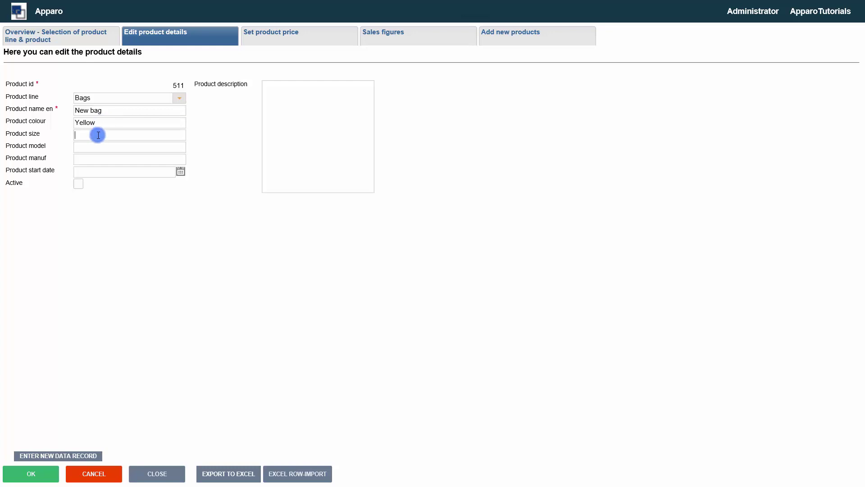
text(L)
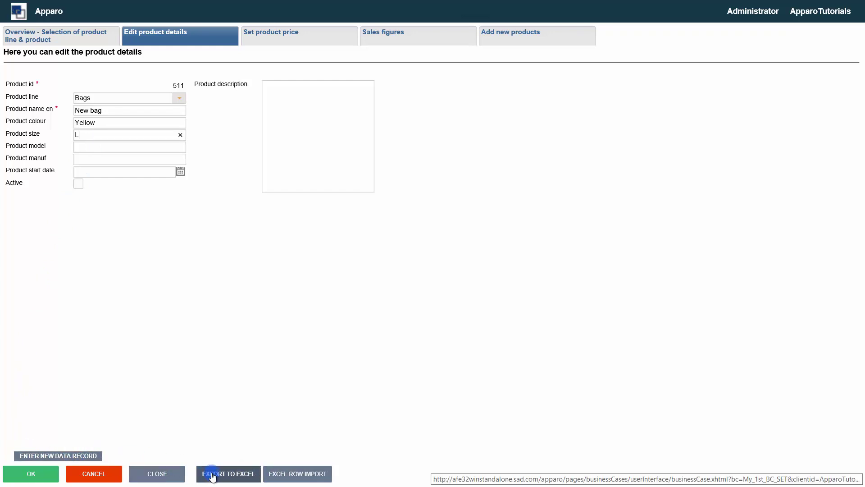
click(77, 39)
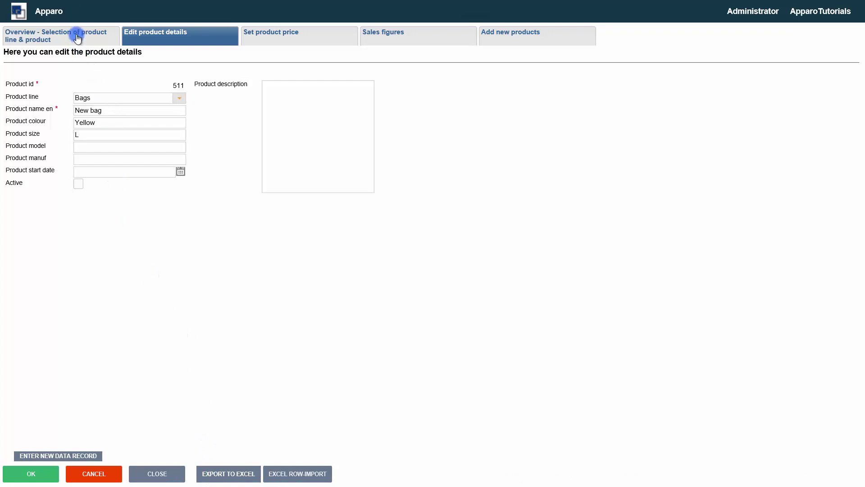